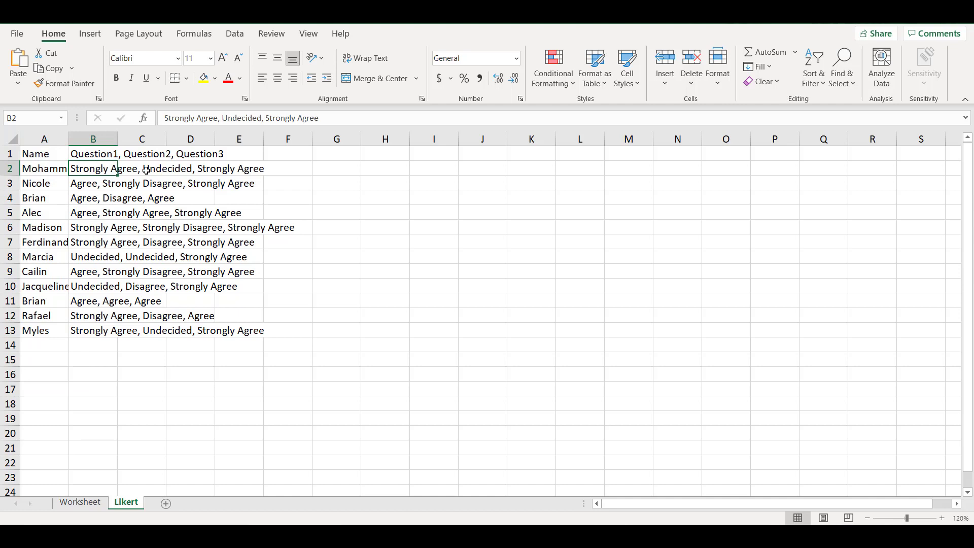
# Step: Split the combined question answers in column B into separate columns with Text to Columns, delimited by comma only
pyautogui.click(98, 138)
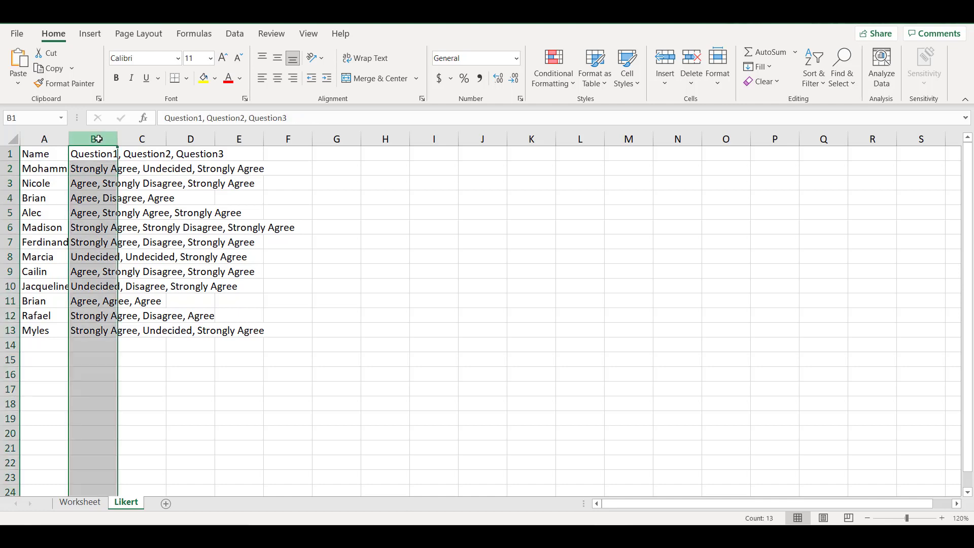
pyautogui.click(108, 166)
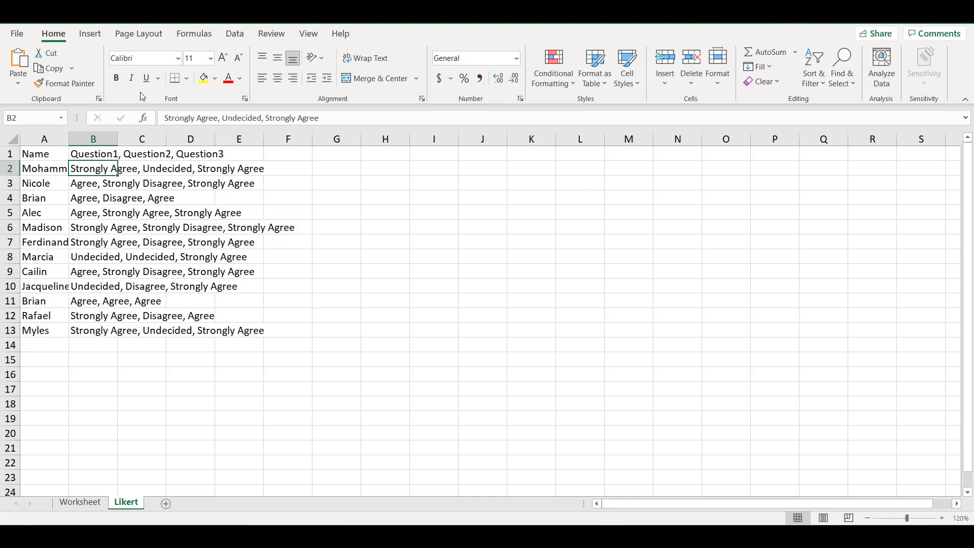
pyautogui.click(235, 34)
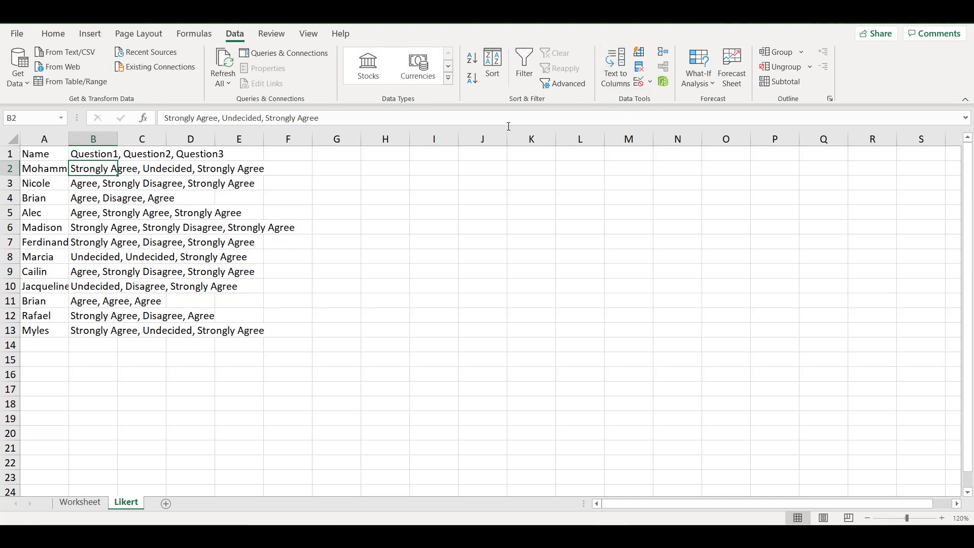
pyautogui.click(102, 138)
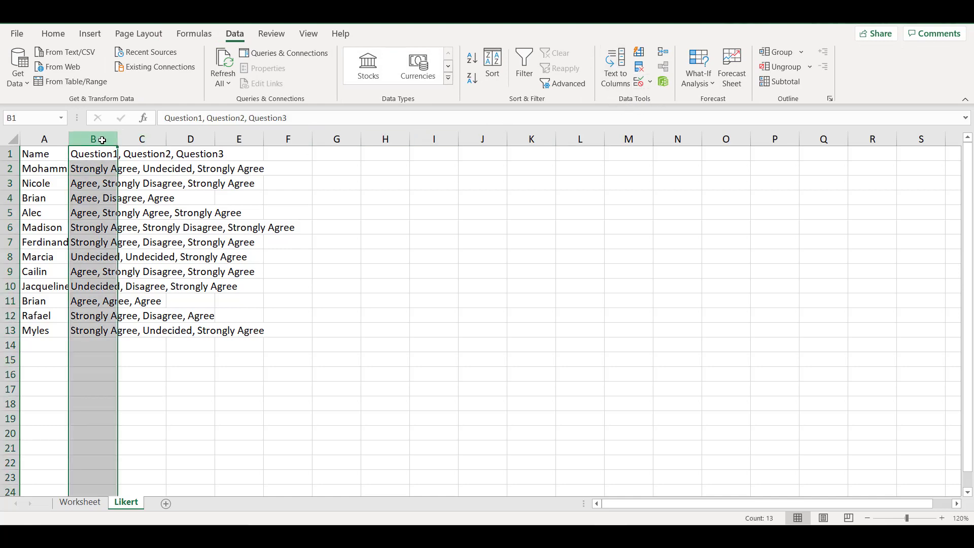
pyautogui.click(618, 81)
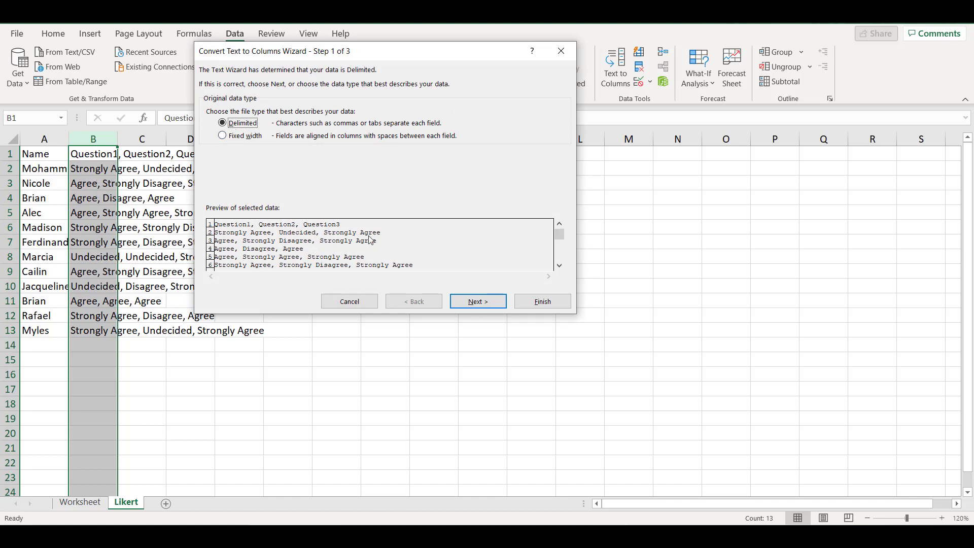
pyautogui.click(462, 301)
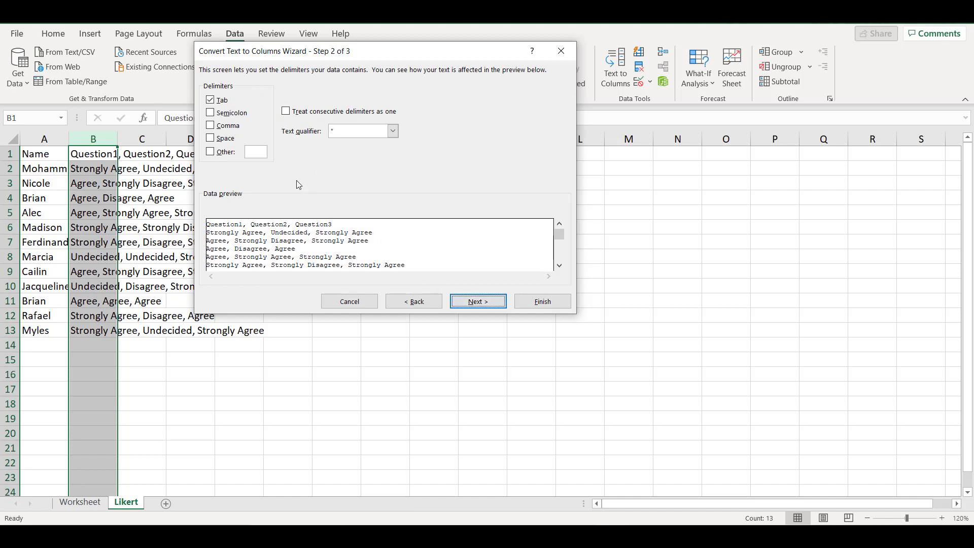
pyautogui.click(211, 126)
pyautogui.click(212, 101)
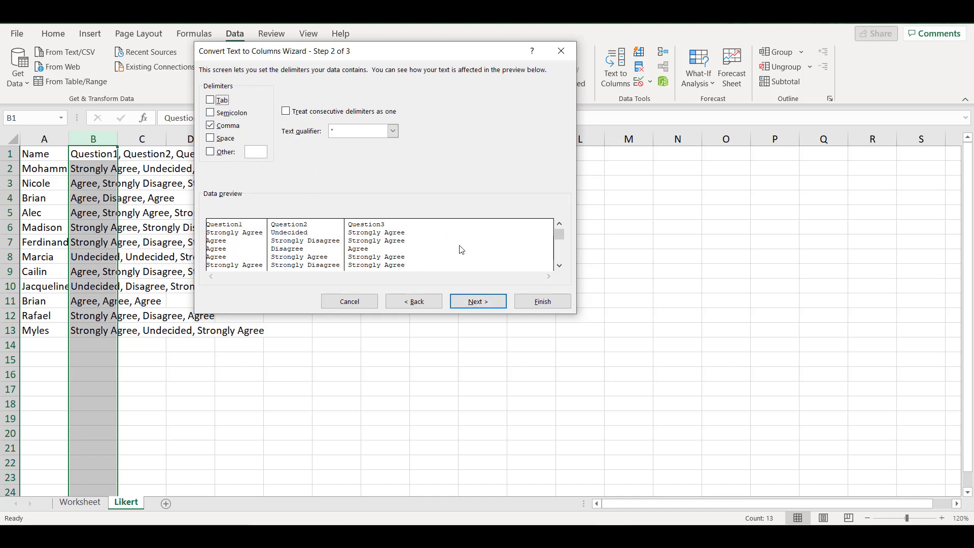
pyautogui.click(475, 301)
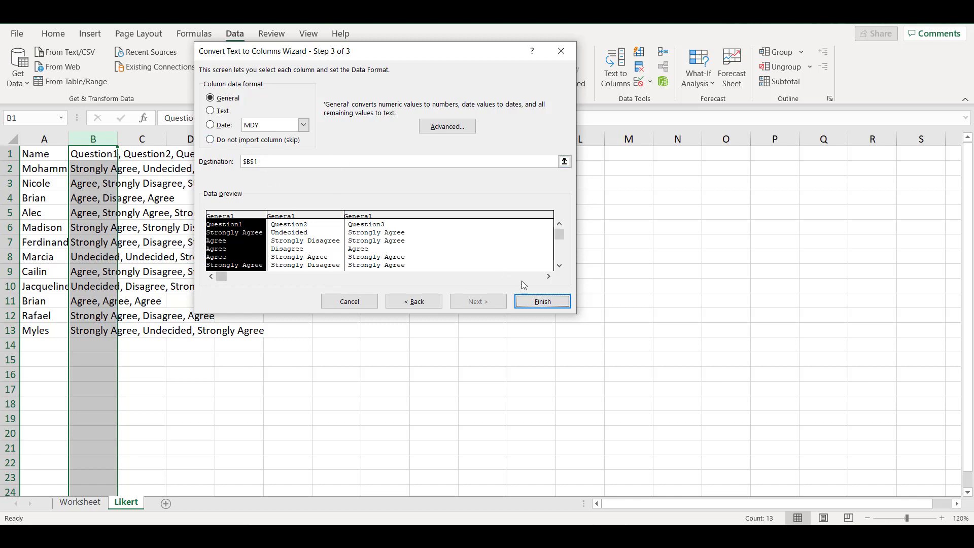
pyautogui.click(534, 299)
pyautogui.click(359, 220)
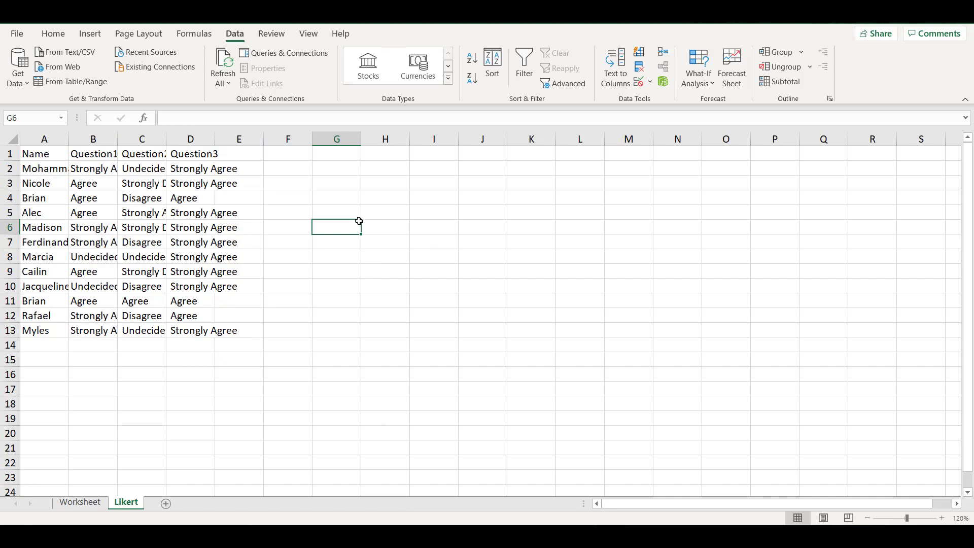
pyautogui.click(107, 140)
pyautogui.click(147, 140)
pyautogui.click(193, 142)
pyautogui.click(142, 139)
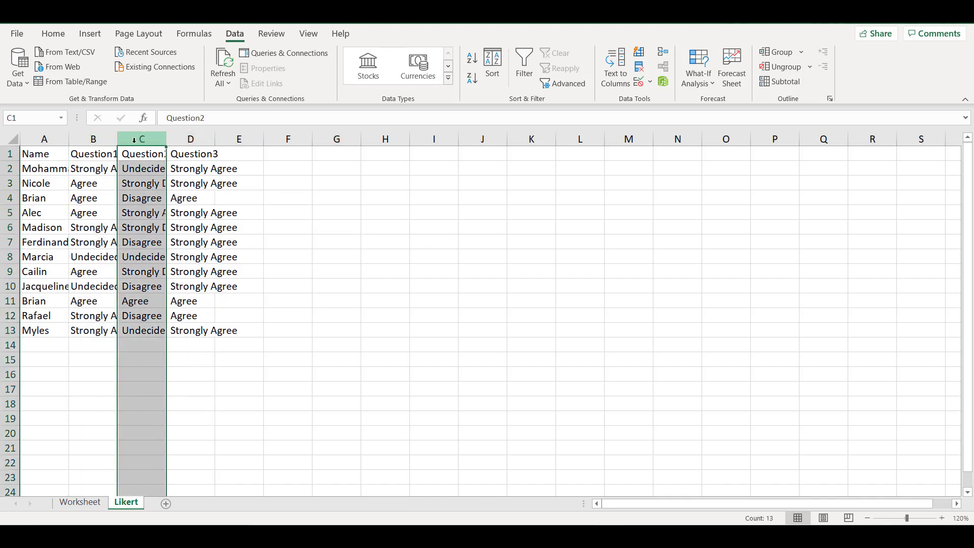
pyautogui.click(93, 139)
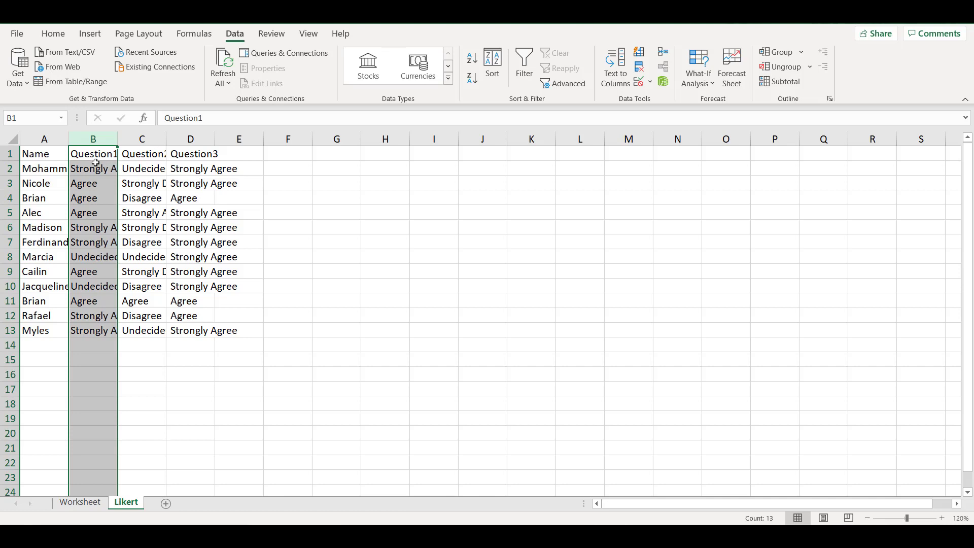
# Step: Highlight duplicate values in the Name column with conditional formatting, using Green Fill with Dark Green Text
pyautogui.click(42, 153)
pyautogui.click(44, 141)
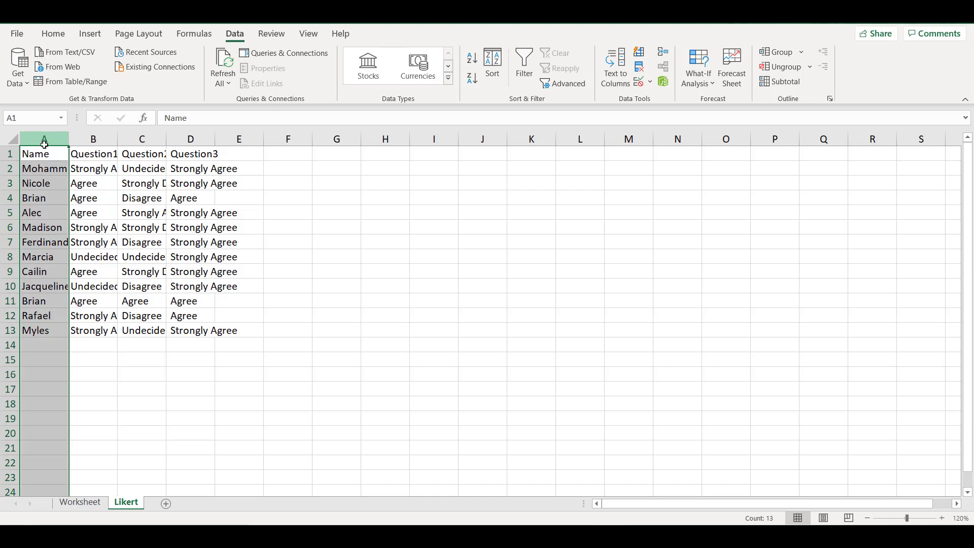
pyautogui.click(59, 38)
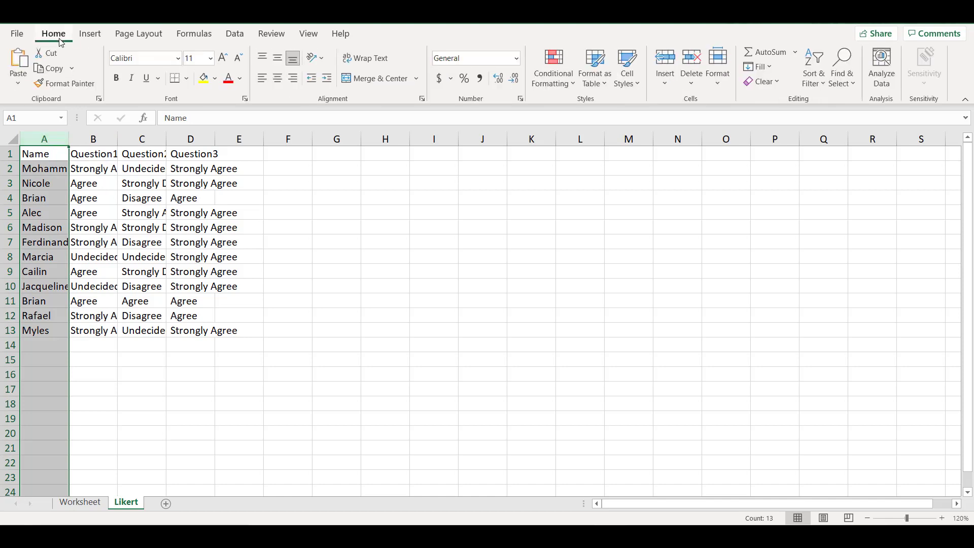
pyautogui.click(561, 90)
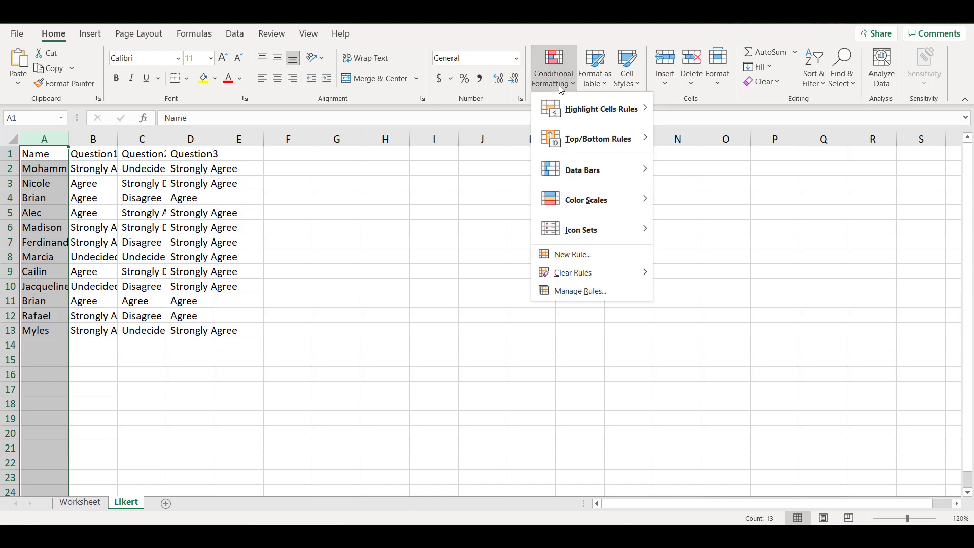
pyautogui.moveTo(564, 105)
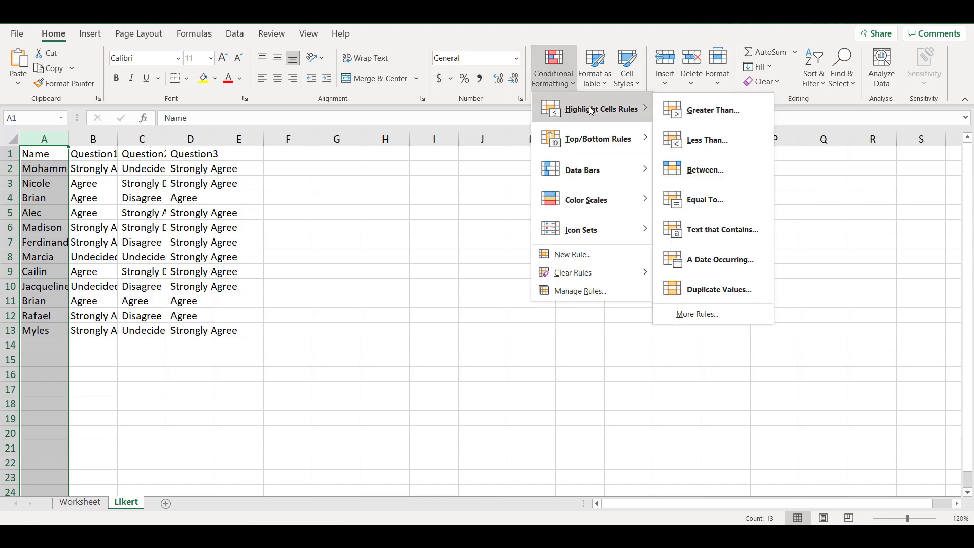
pyautogui.click(716, 289)
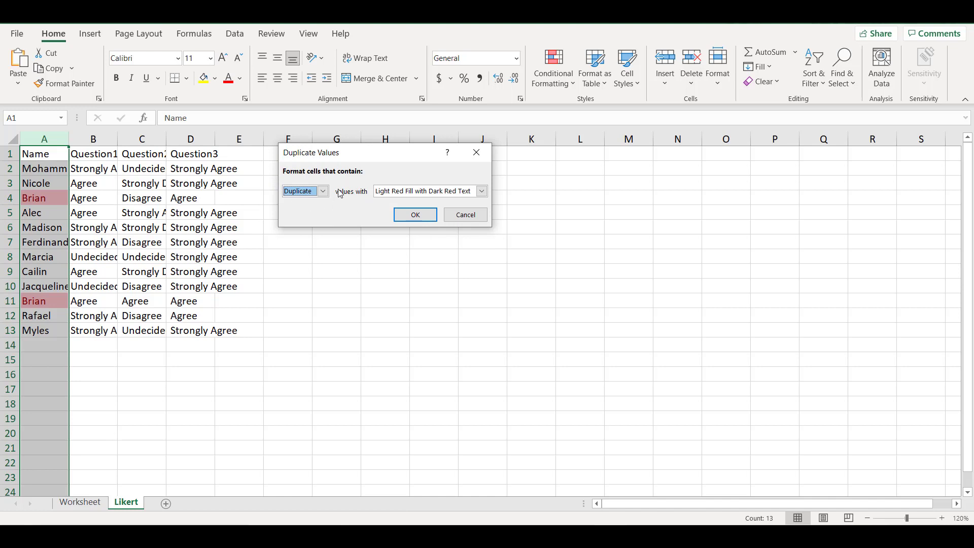
pyautogui.click(481, 191)
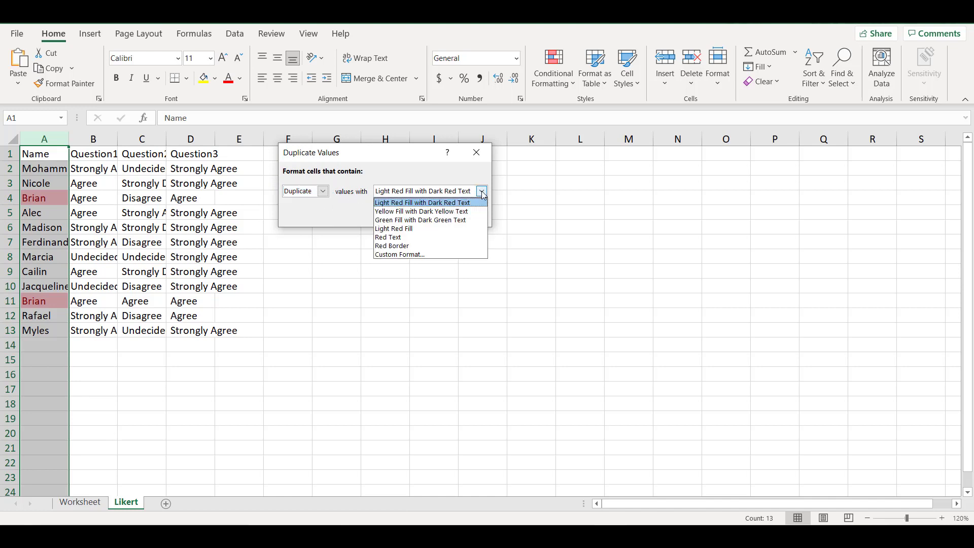
pyautogui.click(456, 220)
pyautogui.click(407, 215)
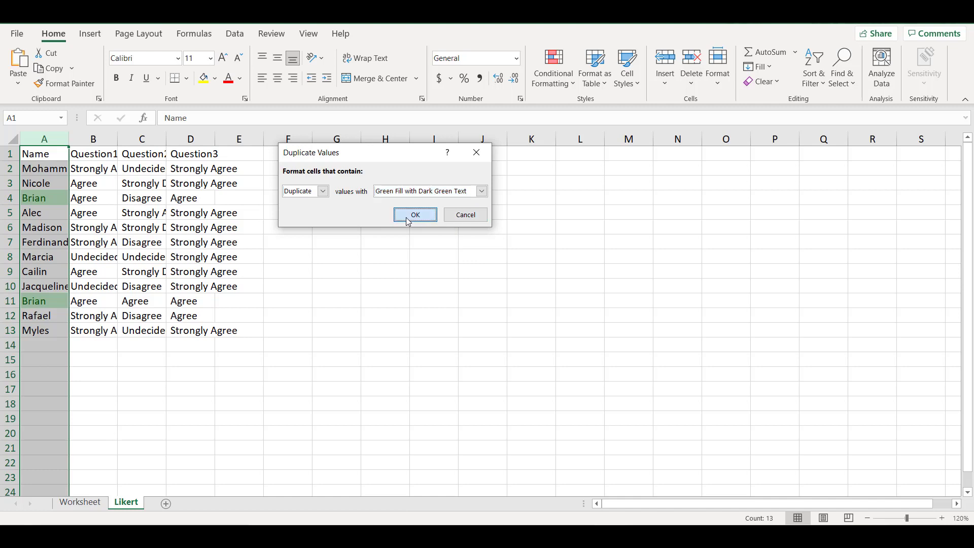
pyautogui.click(208, 224)
# Step: Remove duplicate rows from the survey data, comparing only column A and excluding columns B, C and D
pyautogui.click(55, 195)
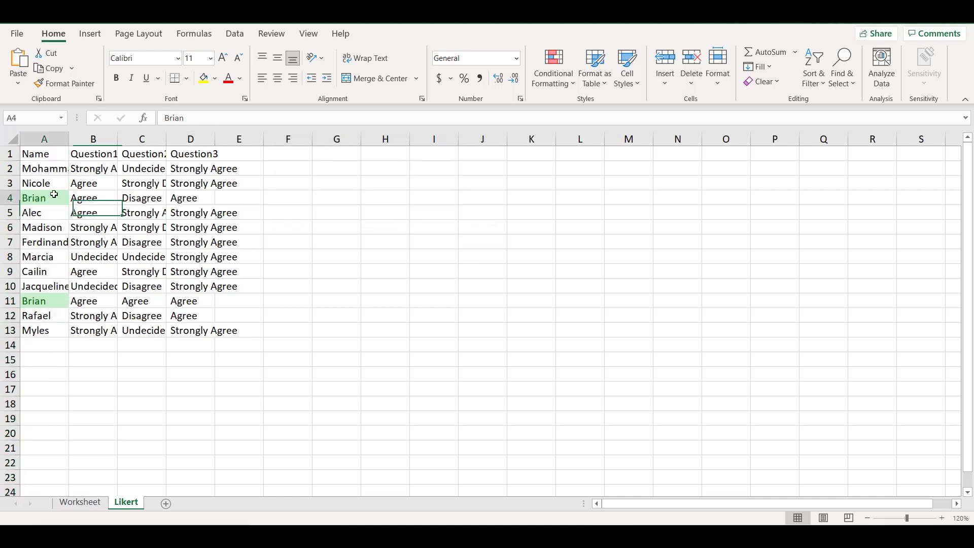
pyautogui.click(56, 300)
pyautogui.click(60, 200)
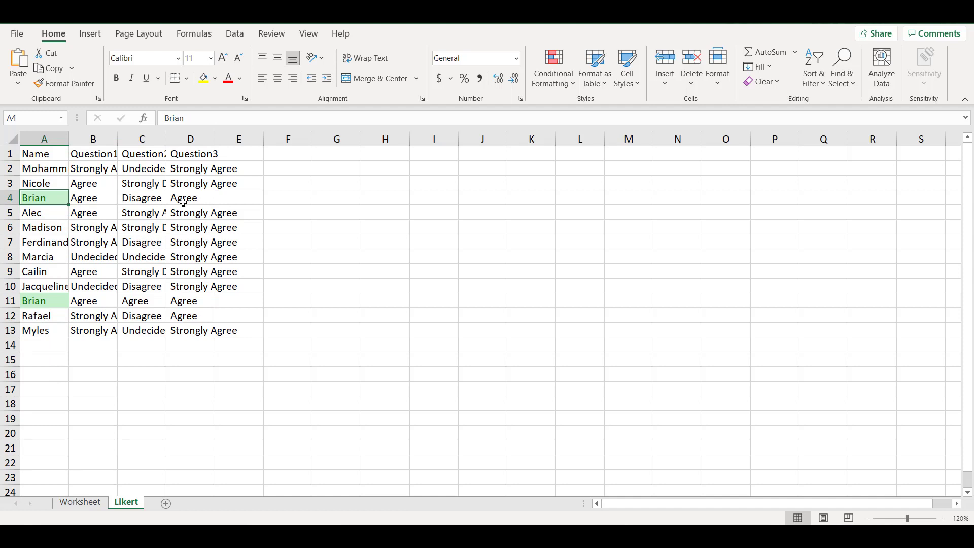
pyautogui.click(236, 36)
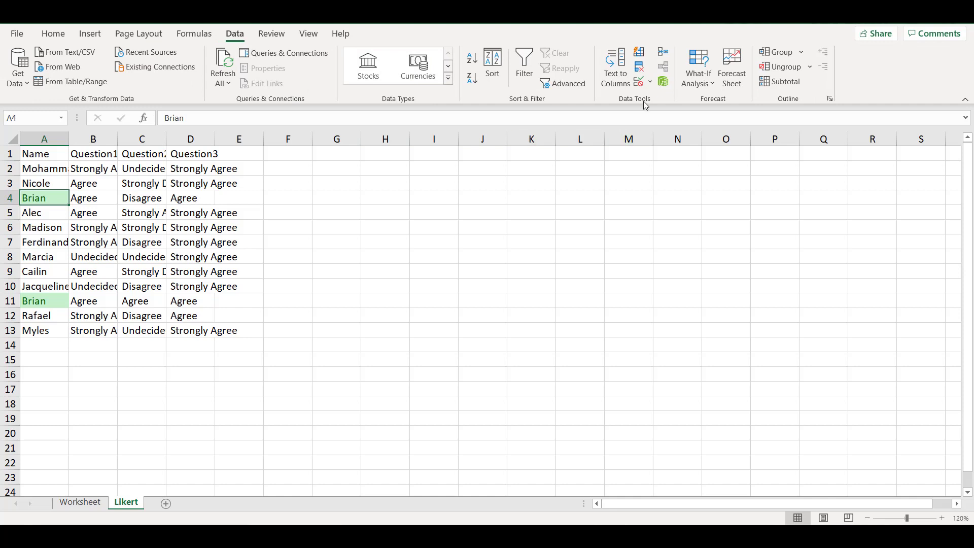
pyautogui.click(640, 71)
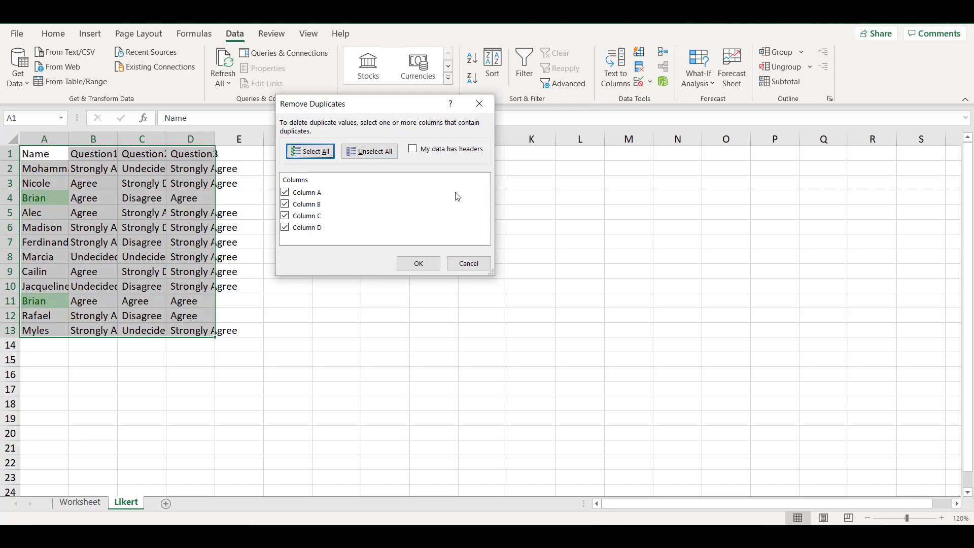
pyautogui.click(286, 204)
pyautogui.click(286, 216)
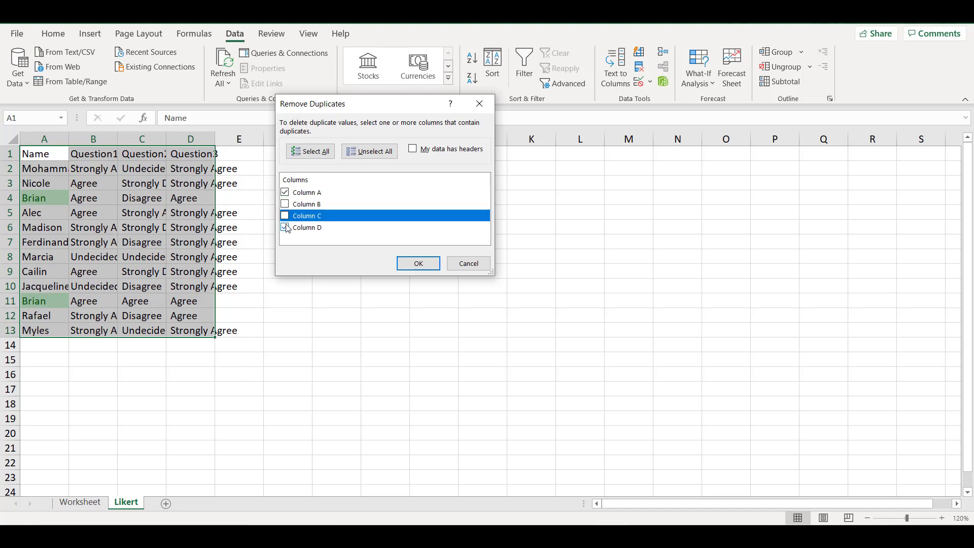
pyautogui.click(286, 227)
pyautogui.click(412, 263)
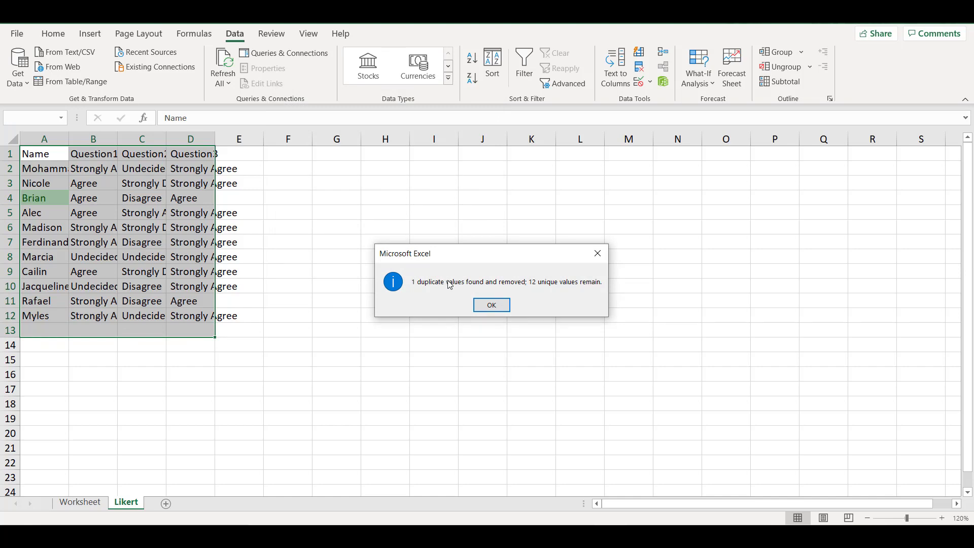
pyautogui.click(487, 307)
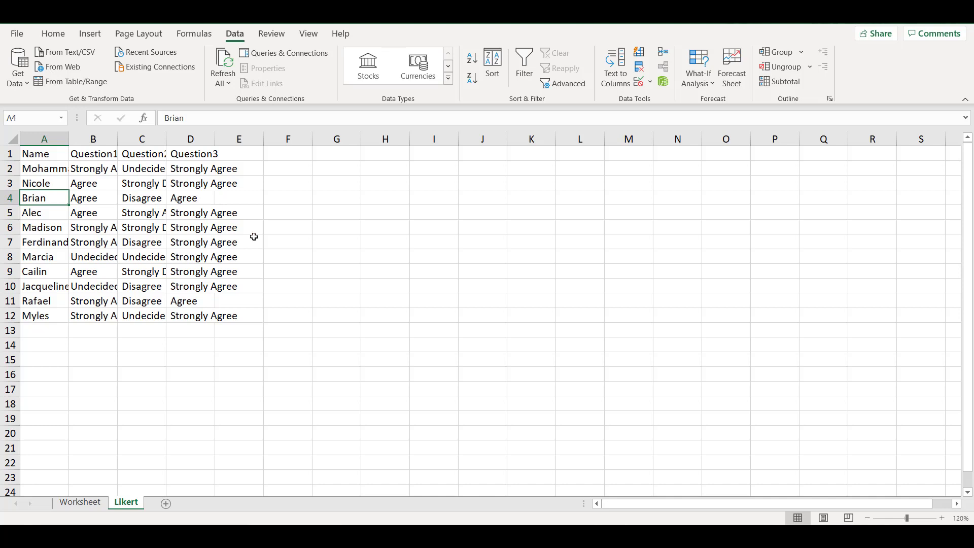
pyautogui.click(633, 374)
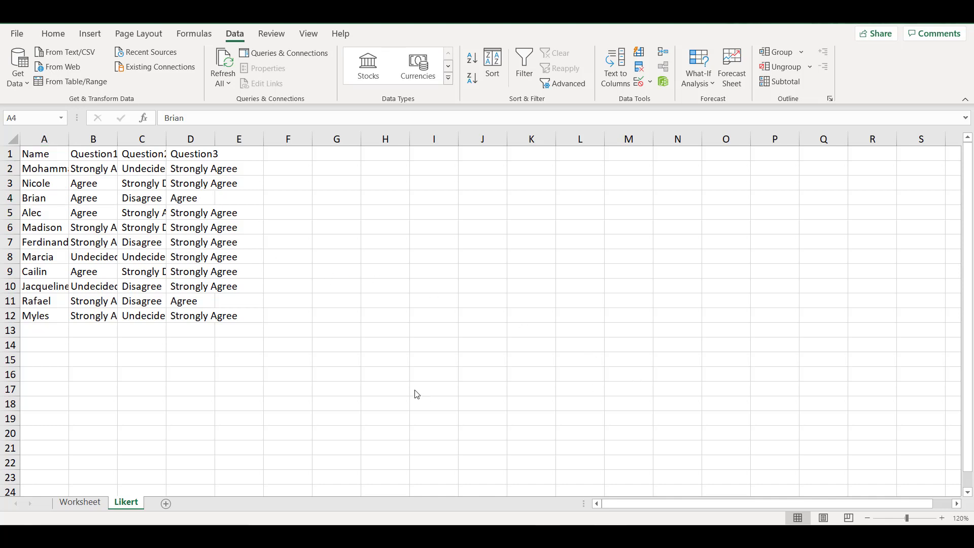
# Step: On the Worksheet sheet, enter the formula =SUM(C2:D2) in cell K2 to add the first row's QUANT1 and QUANT2 values
pyautogui.click(73, 504)
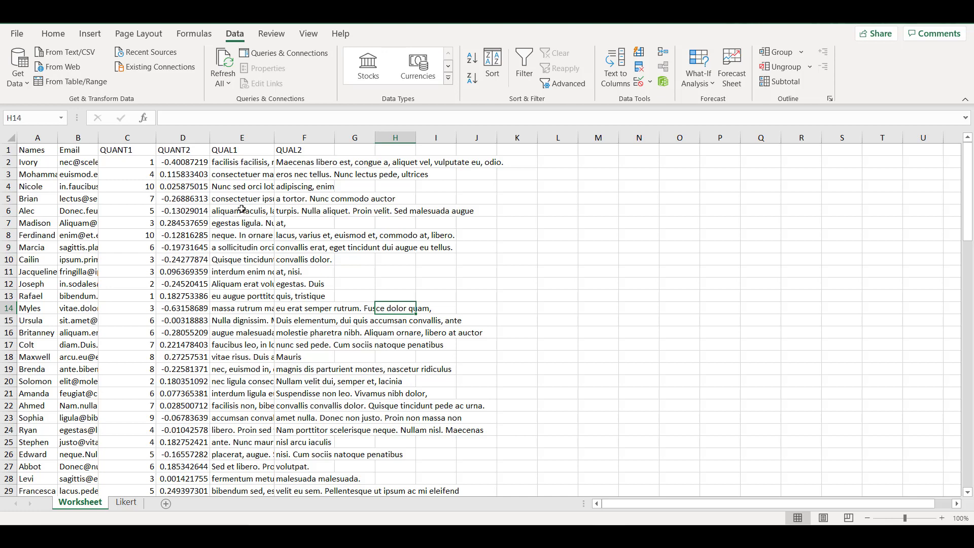
pyautogui.click(531, 163)
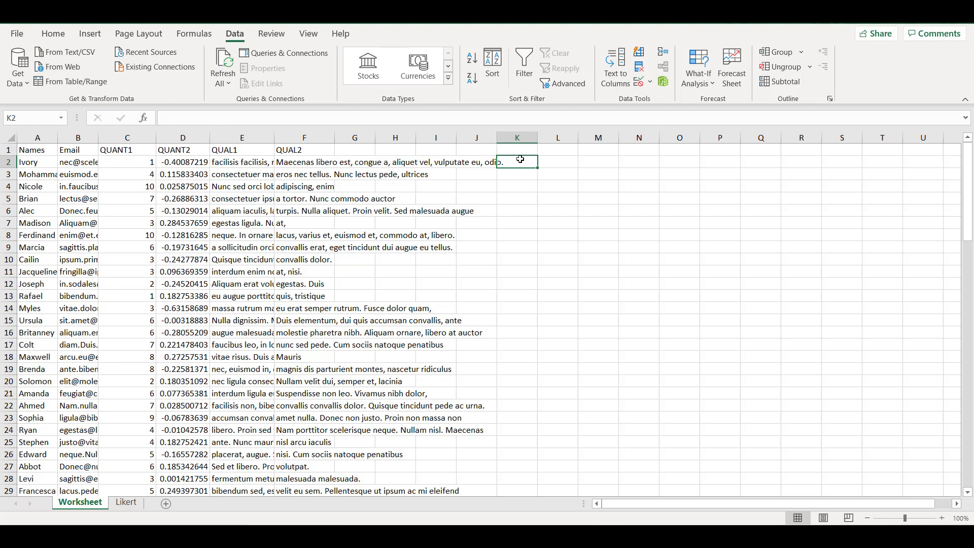
pyautogui.write('=')
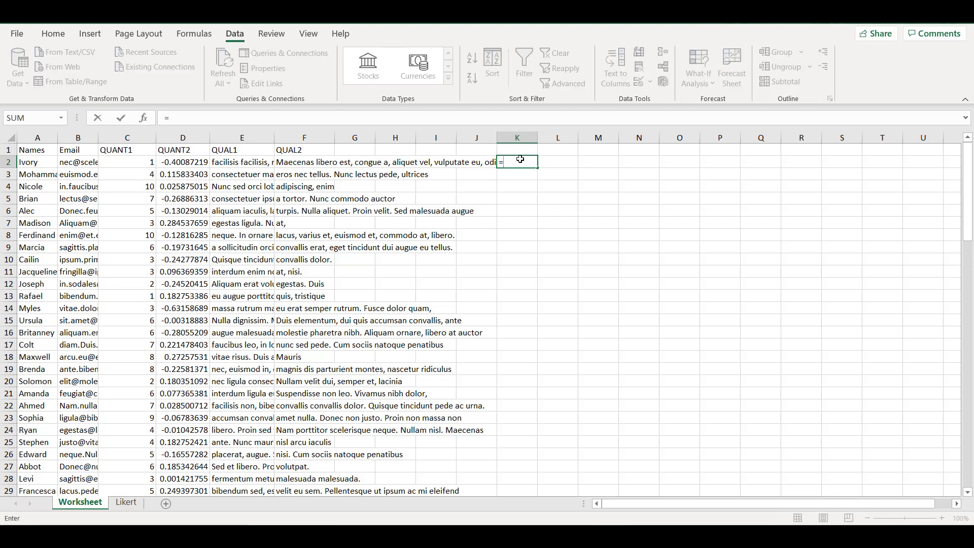
pyautogui.write('SU')
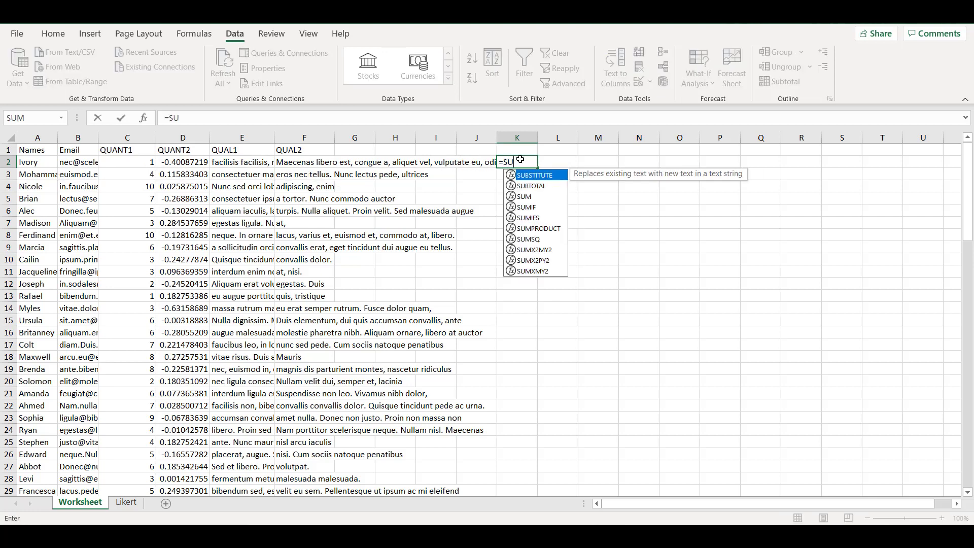
pyautogui.write('M(')
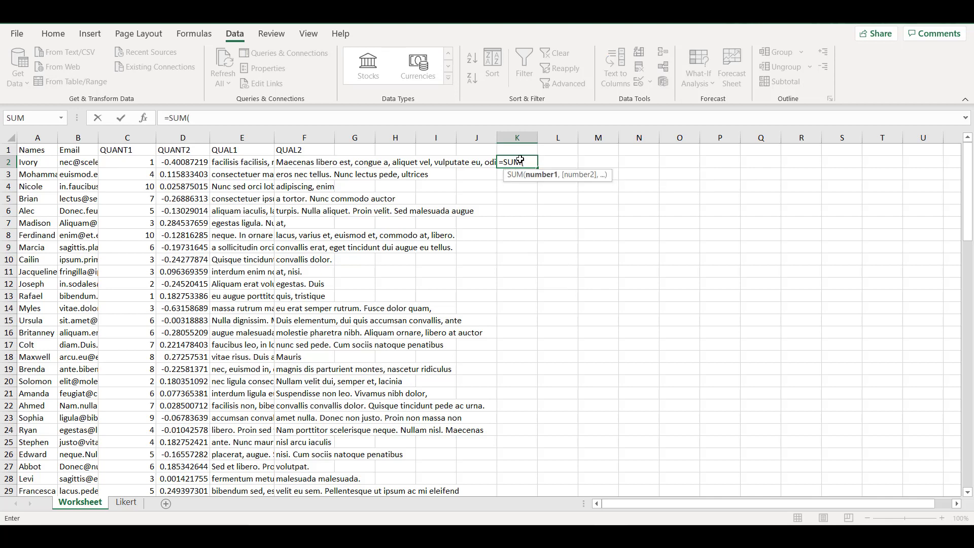
pyautogui.moveTo(139, 161); pyautogui.dragTo(173, 164)
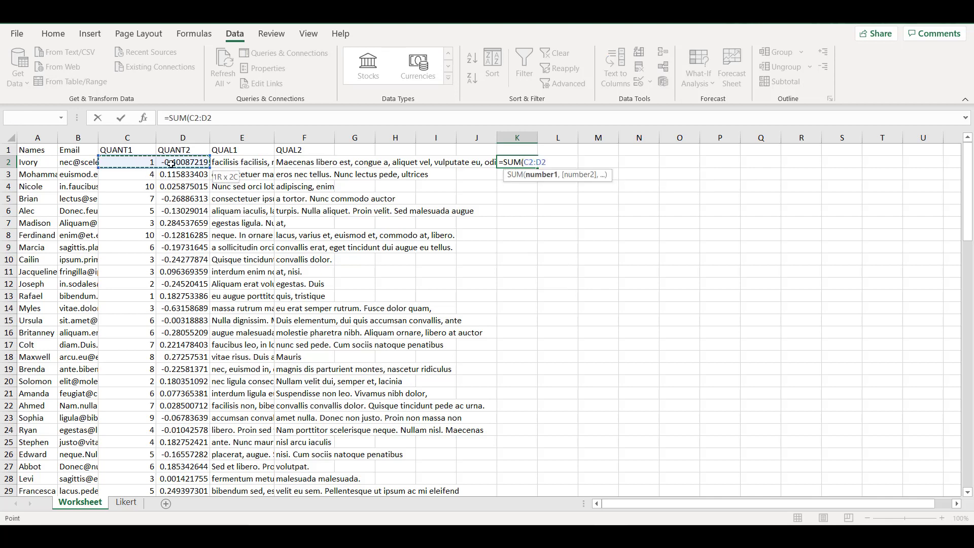
pyautogui.write(')')
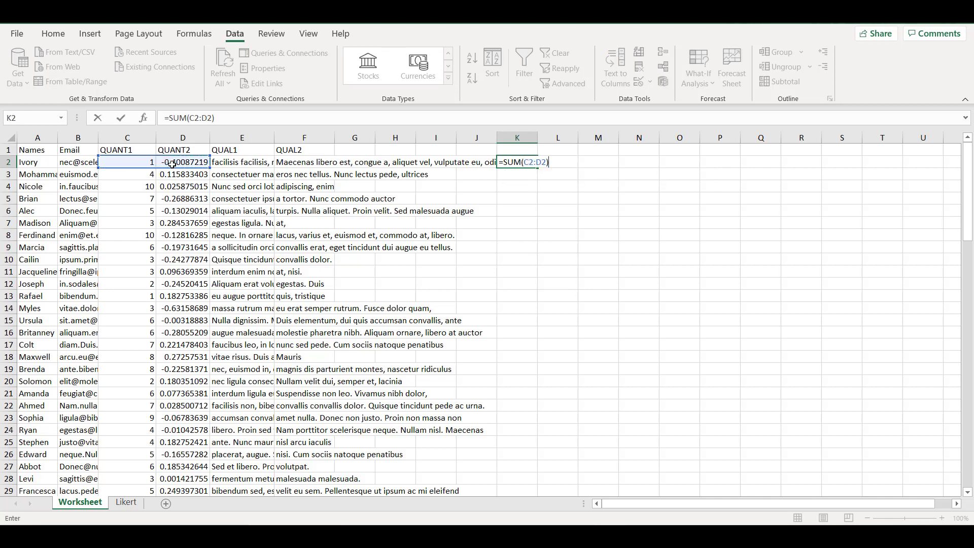
pyautogui.press('Return')
pyautogui.press('Up')
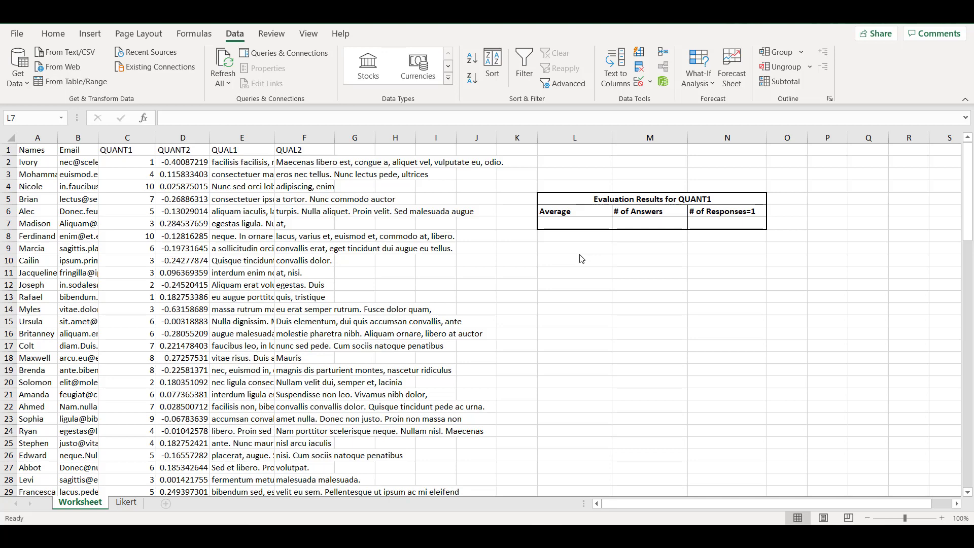
# Step: Enter the formula =AVERAGE(C2:C101) in cell L7 under Average to calculate the mean of the QUANT1 responses
pyautogui.doubleClick(580, 222)
pyautogui.write('=')
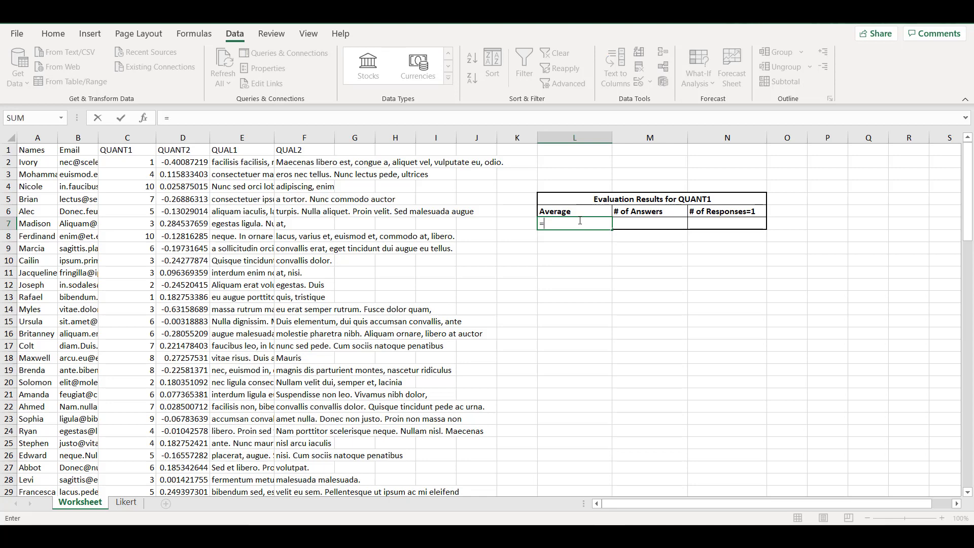
pyautogui.write('AVERAG')
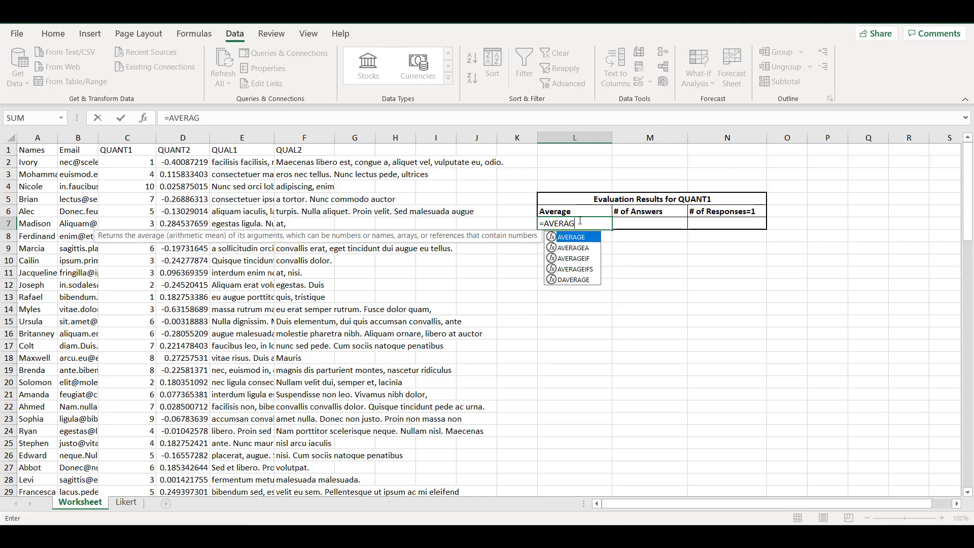
pyautogui.write('E(')
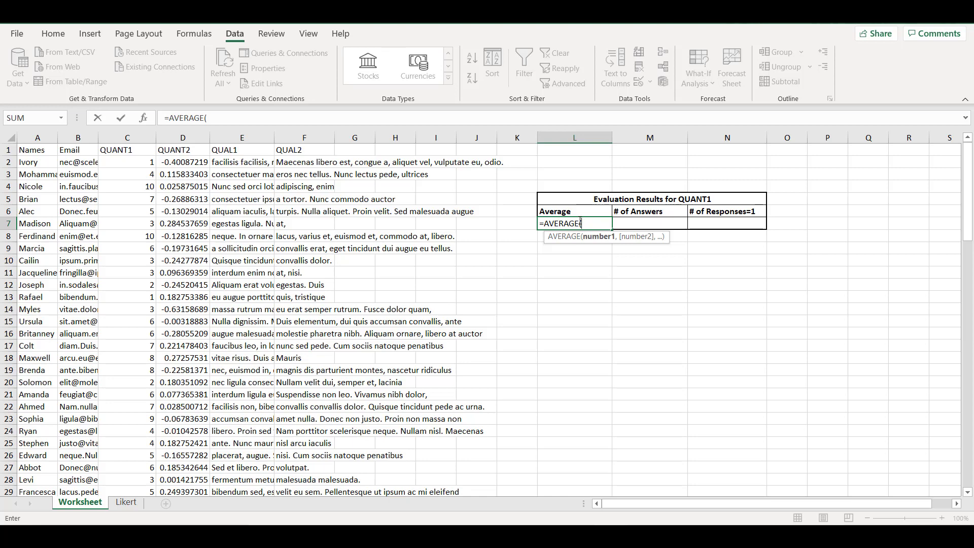
pyautogui.write('C2:C')
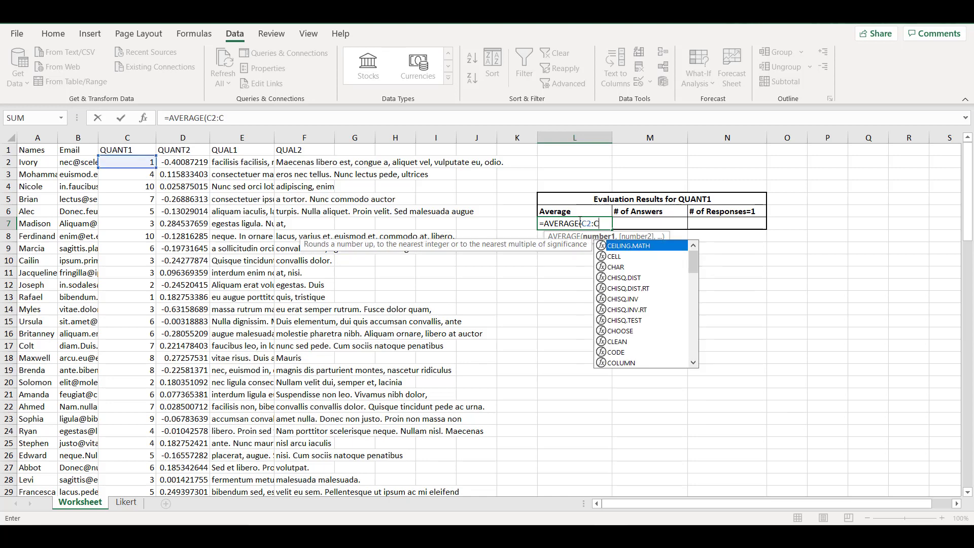
pyautogui.write('101)')
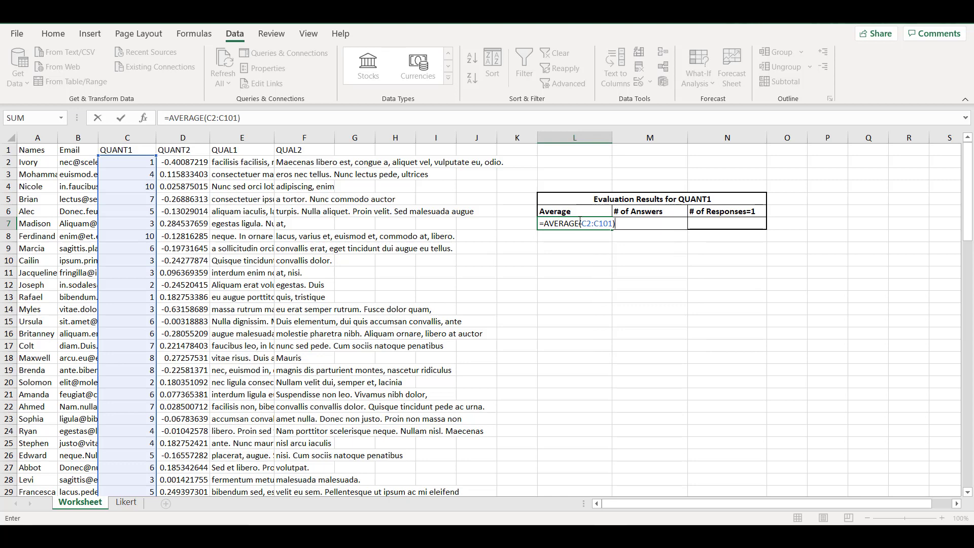
pyautogui.press('Return')
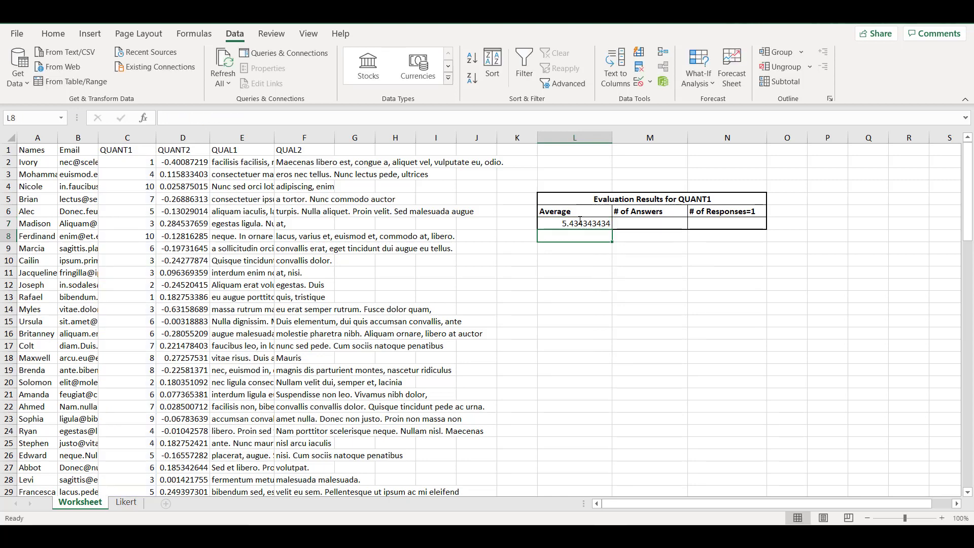
pyautogui.click(580, 221)
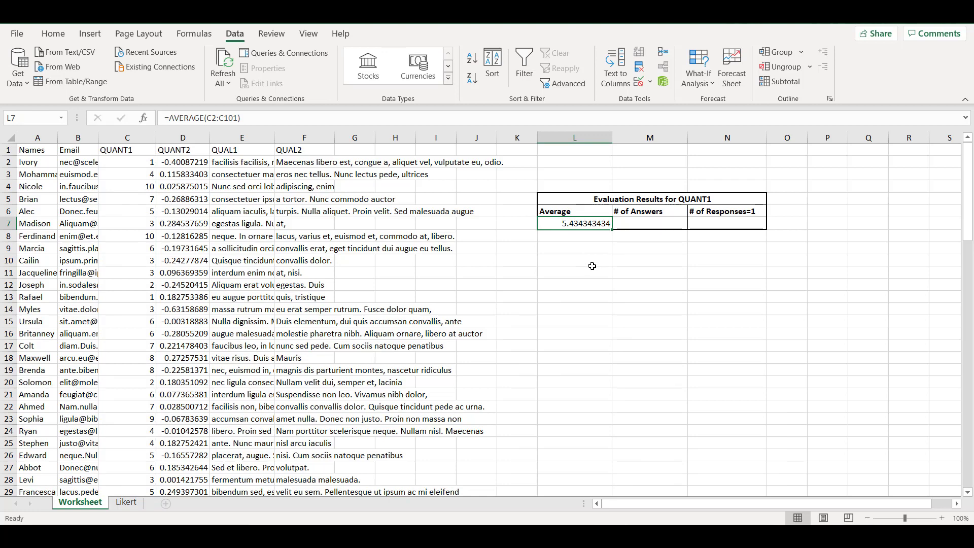
# Step: Enter the formula =COUNTA(C2:C101) in cell M7 under # of Answers to count the QUANT1 answers
pyautogui.click(642, 222)
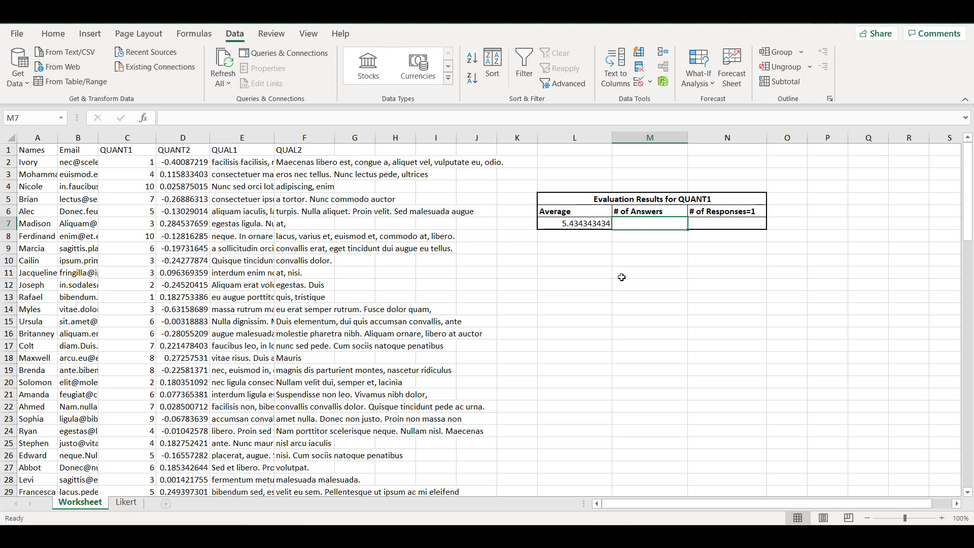
pyautogui.write('=COUN')
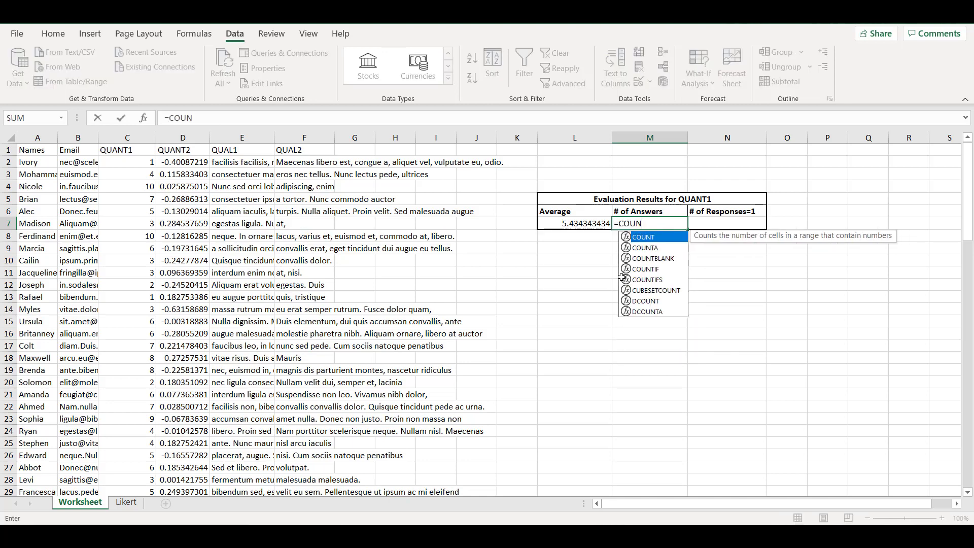
pyautogui.write('TA(')
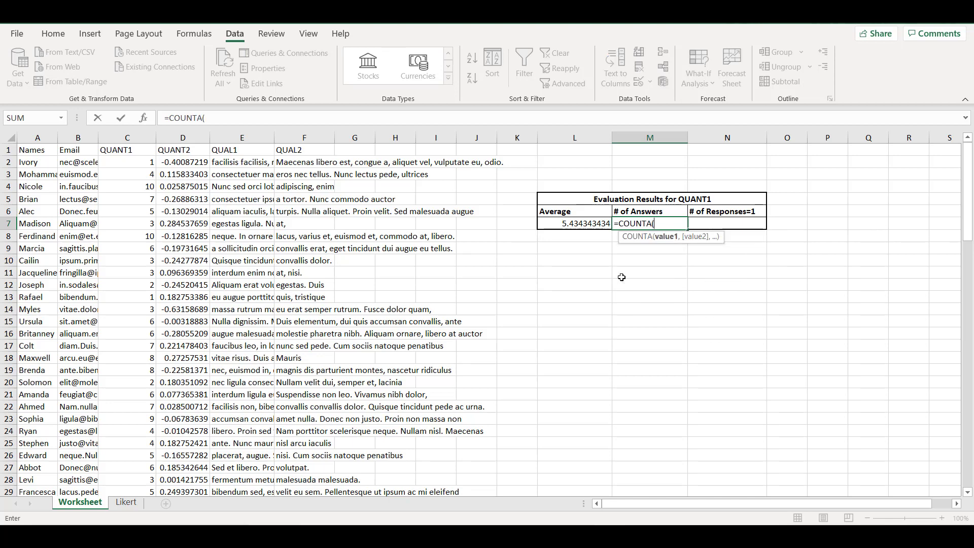
pyautogui.write('C')
pyautogui.write('2:')
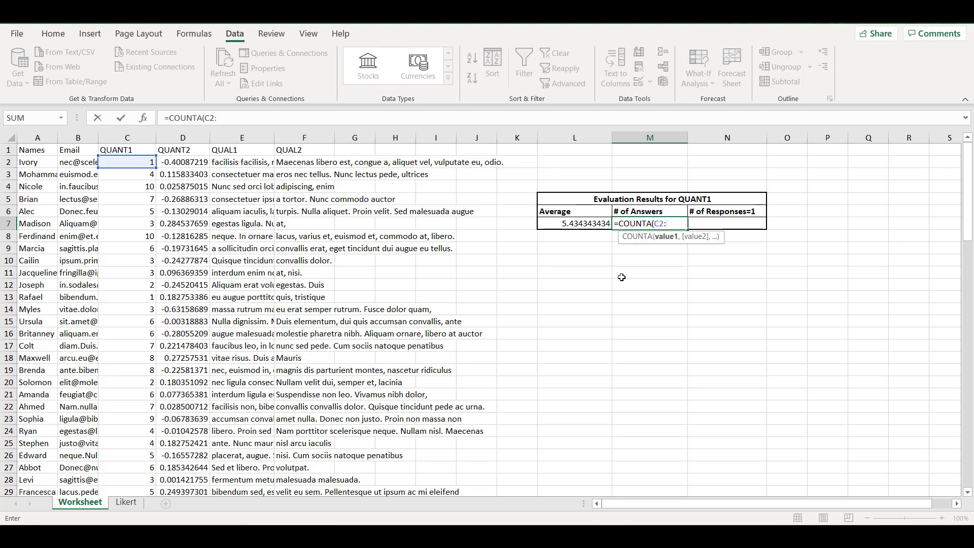
pyautogui.write('C100)')
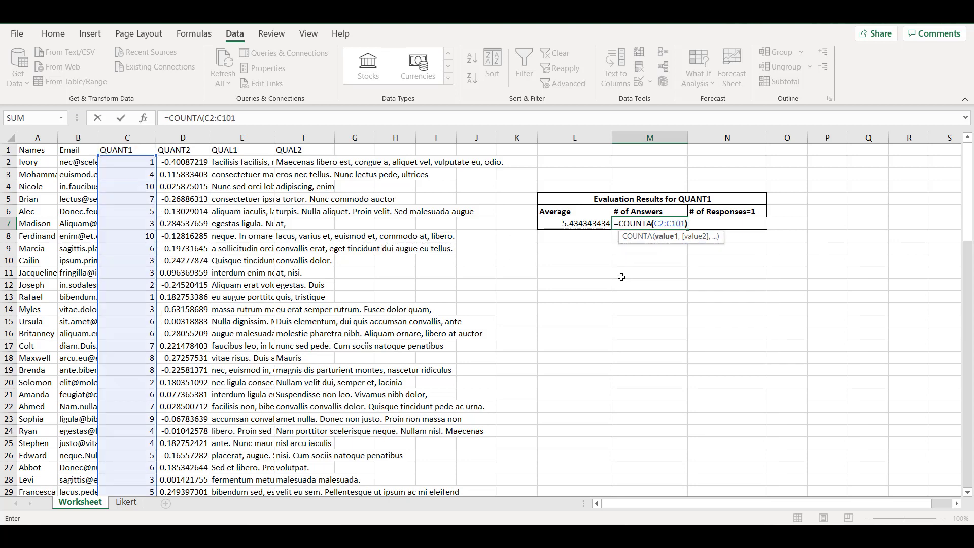
pyautogui.press('Return')
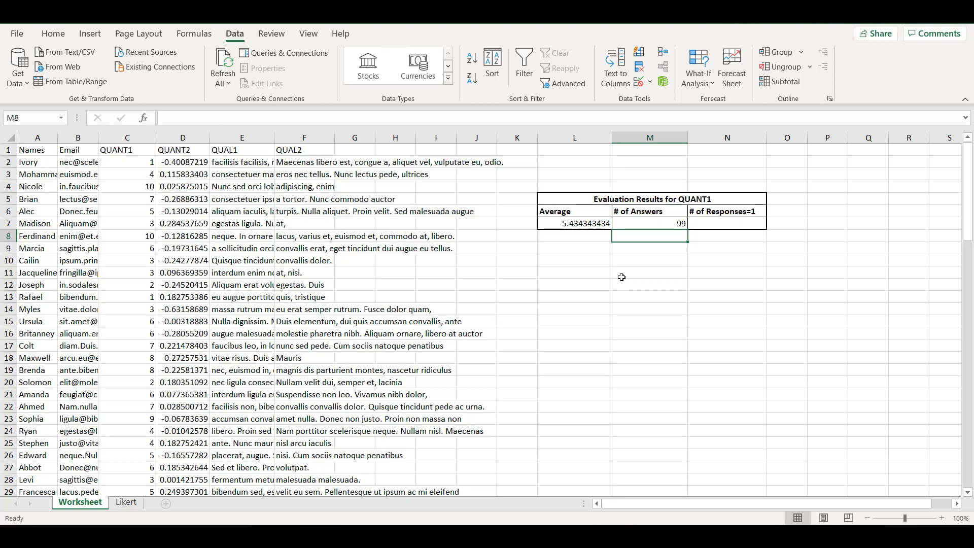
# Step: Enter the formula =COUNTIF(C2:C101, 1) in cell N7 under # of Responses=1 to count QUANT1 answers equal to 1
pyautogui.press('Up')
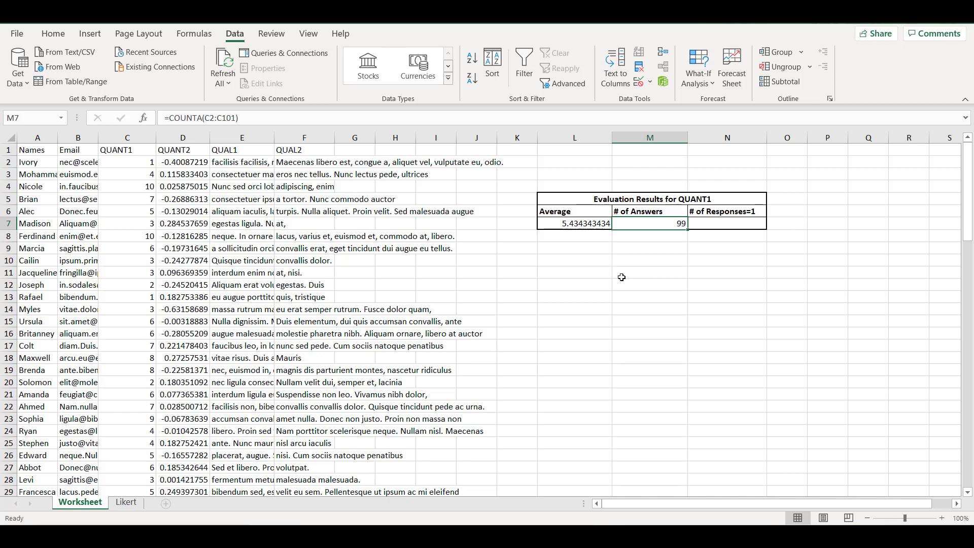
pyautogui.press('Right')
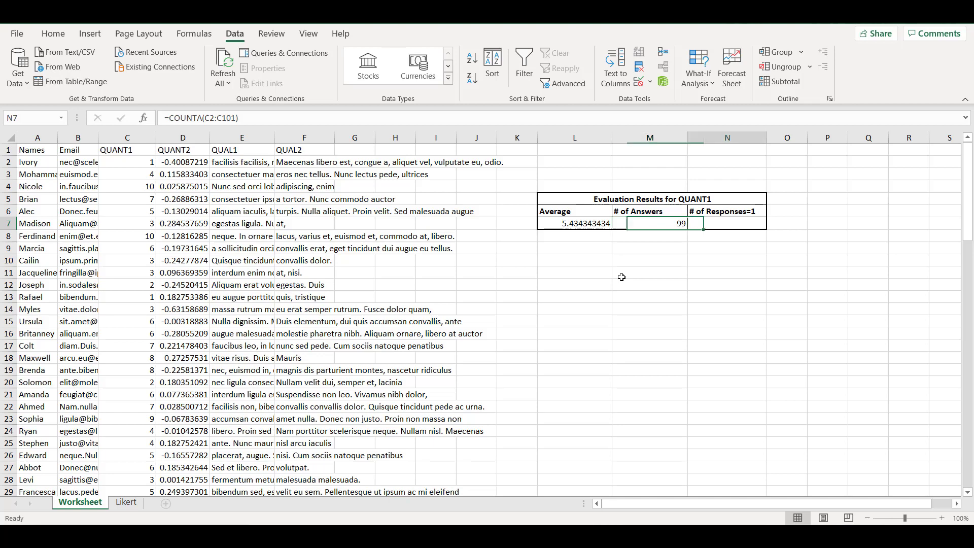
pyautogui.write('=')
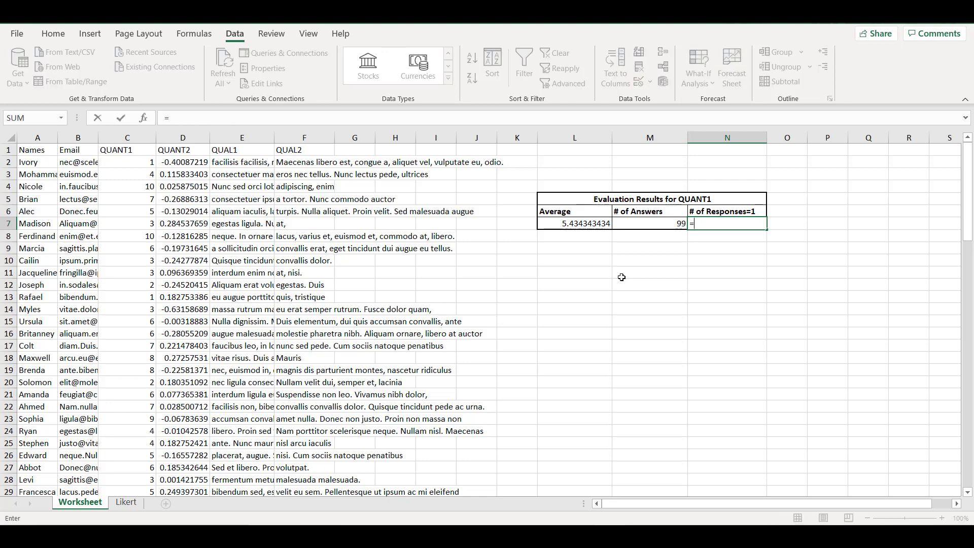
pyautogui.write('COUNTI')
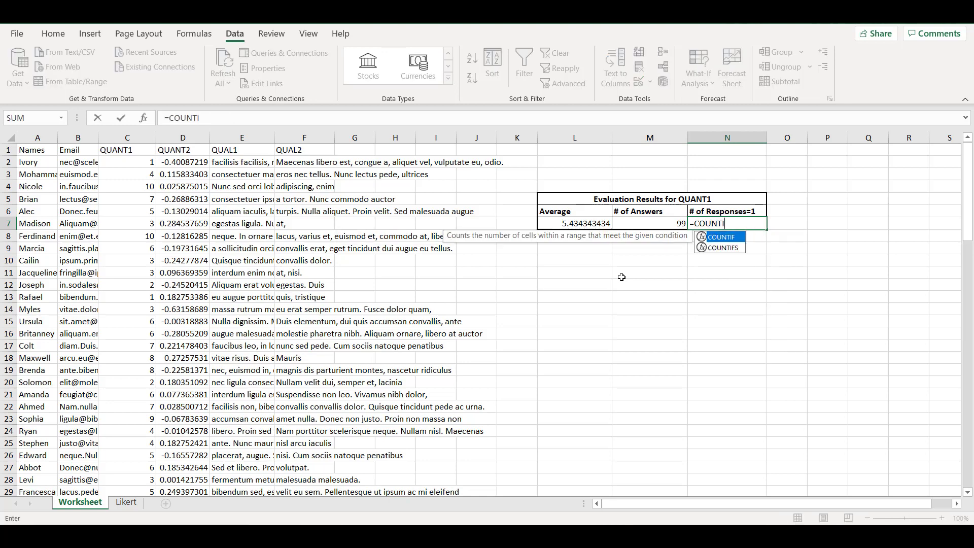
pyautogui.write('F(')
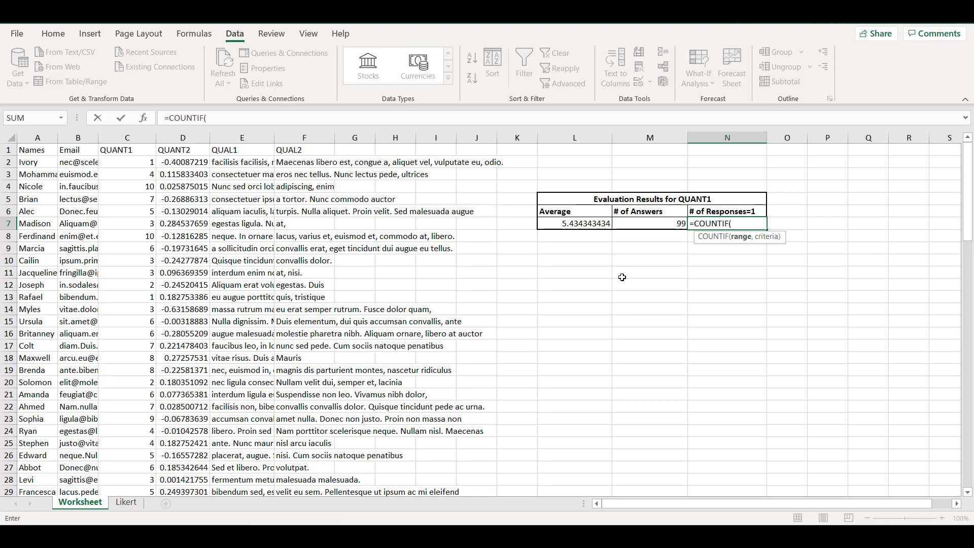
pyautogui.write('C2:C')
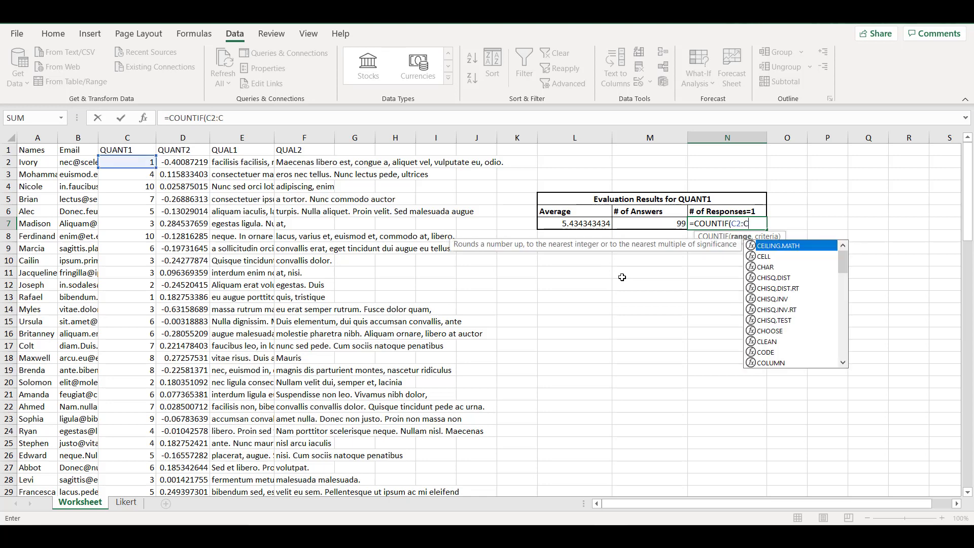
pyautogui.write('101,')
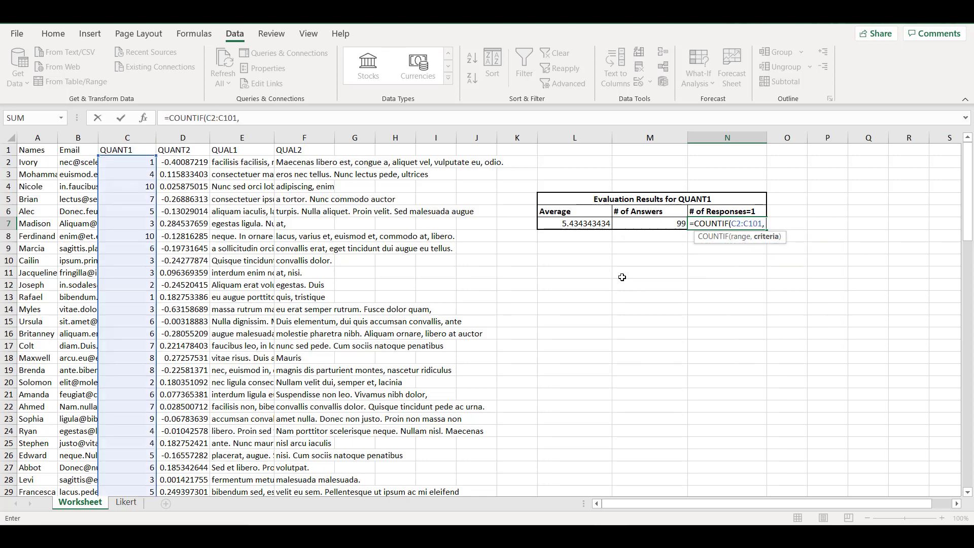
pyautogui.write(' 1)')
pyautogui.press('Return')
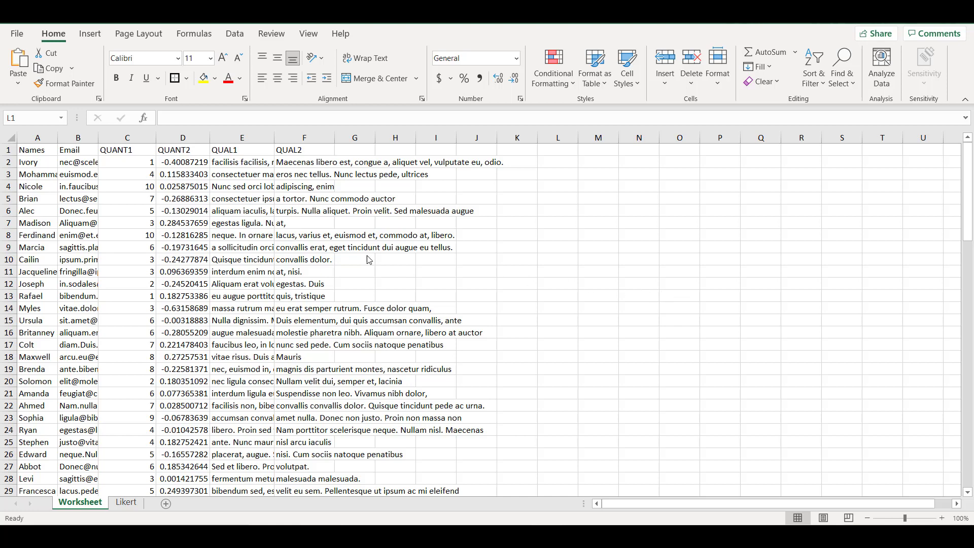
# Step: Add filters to the header row A1:F1, from Names through QUAL2
pyautogui.moveTo(32, 154); pyautogui.dragTo(299, 149)
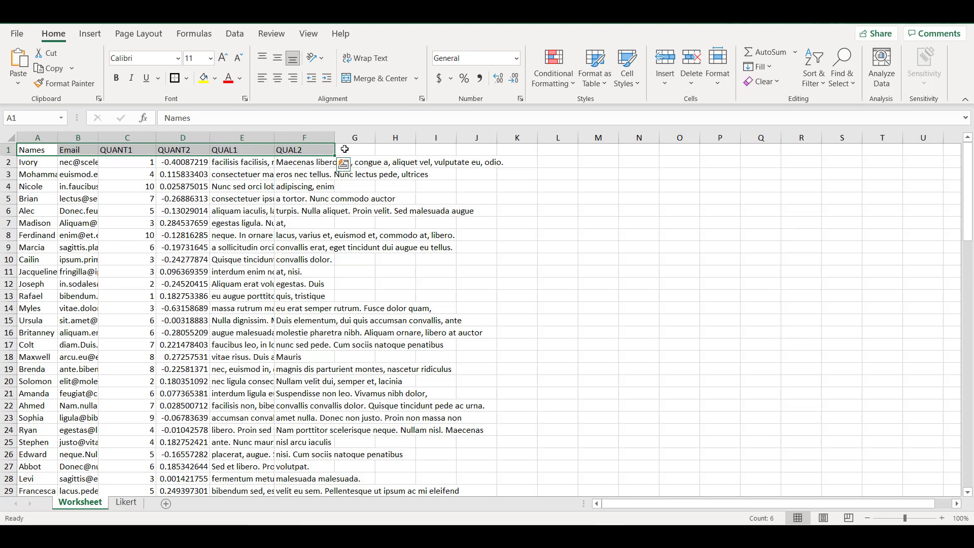
pyautogui.click(814, 79)
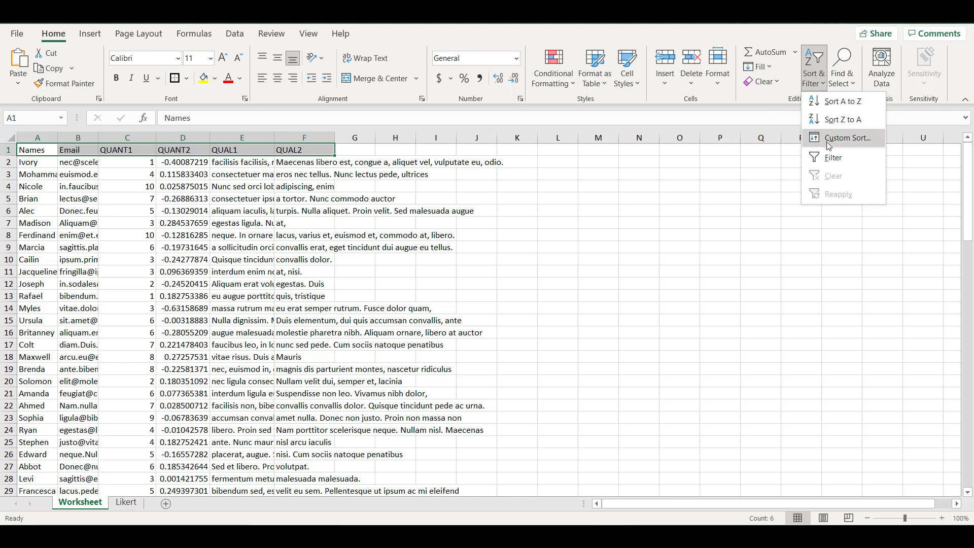
pyautogui.click(832, 158)
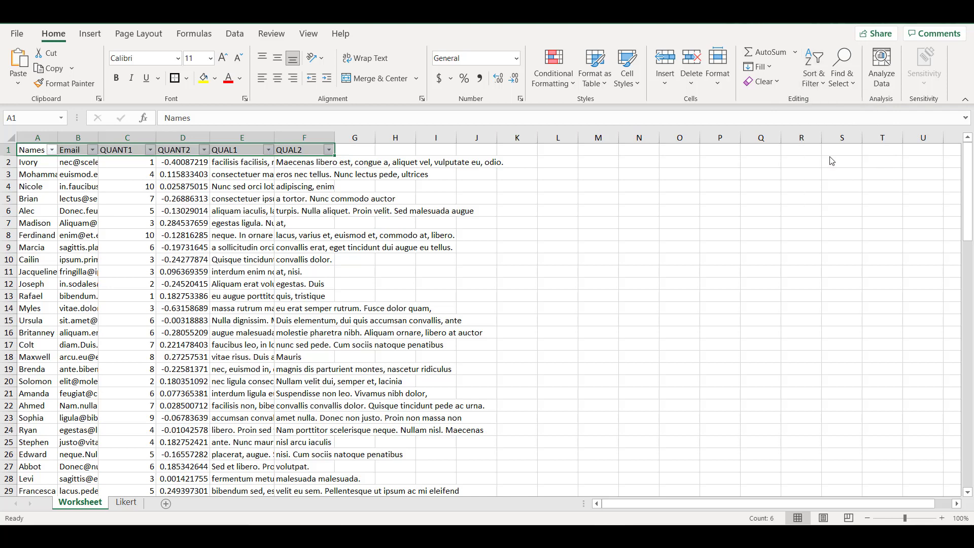
pyautogui.click(427, 200)
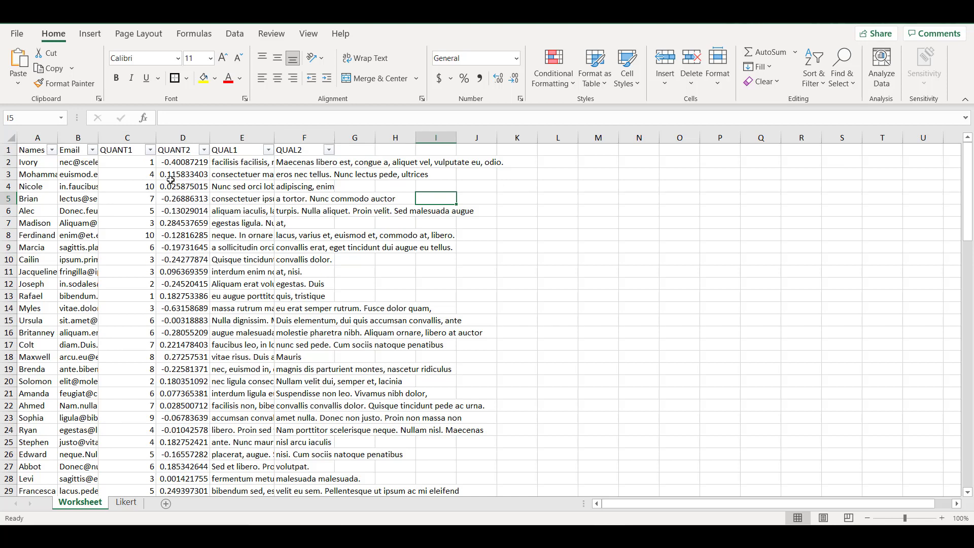
# Step: Sort the survey rows by the QUAL1 column from A to Z and look over the sorted text answers
pyautogui.click(150, 151)
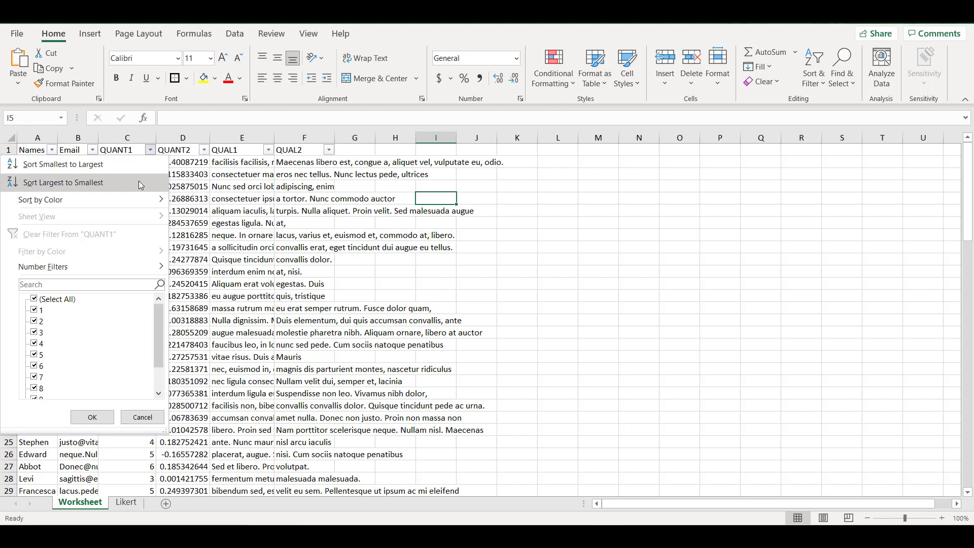
pyautogui.click(269, 149)
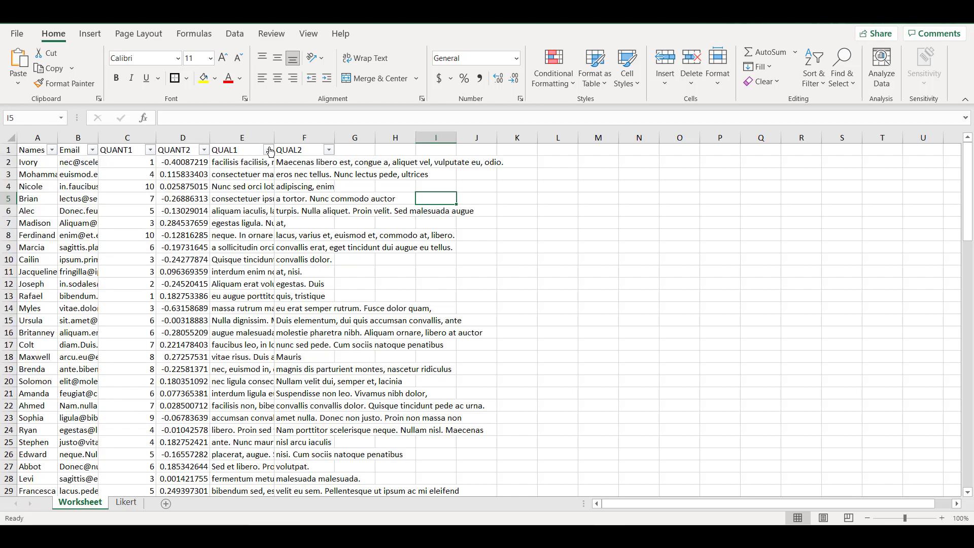
pyautogui.click(269, 150)
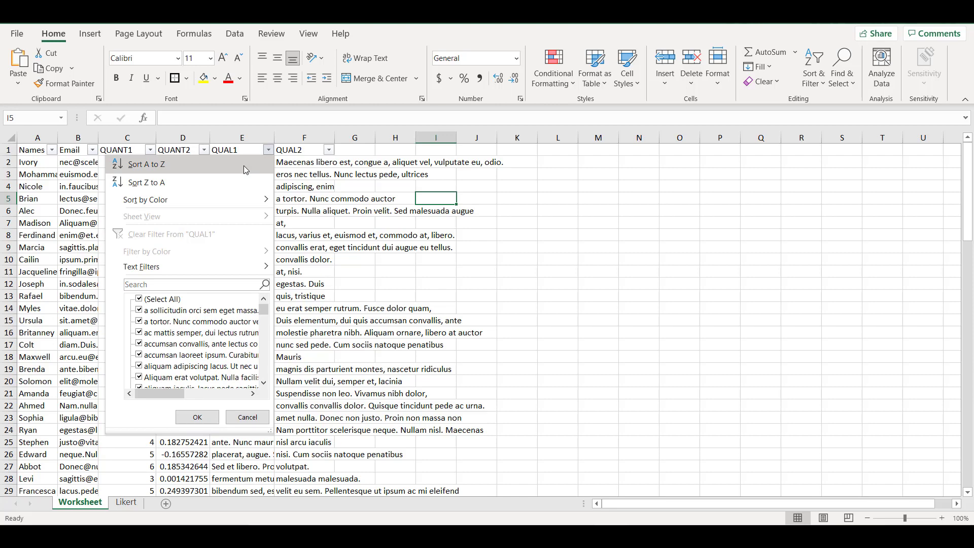
pyautogui.click(245, 167)
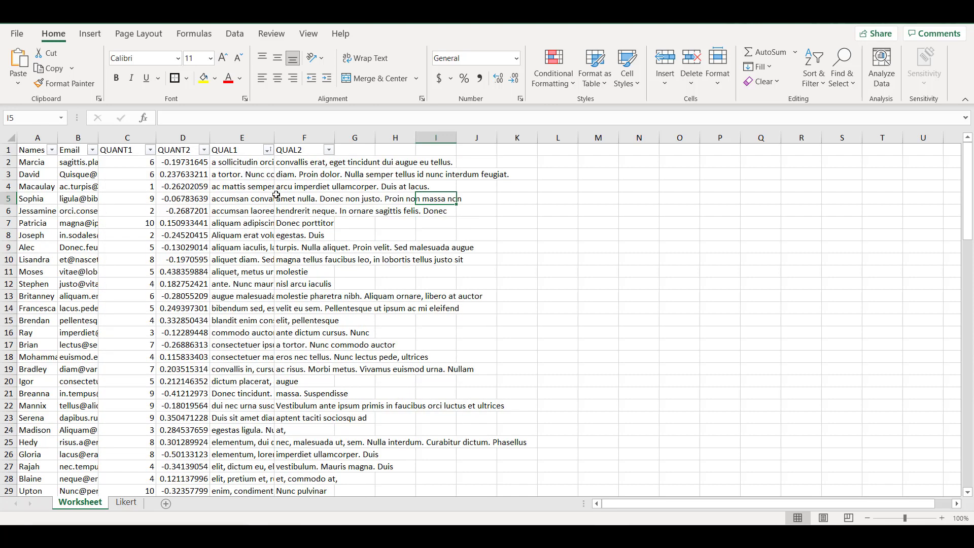
pyautogui.moveTo(254, 174); pyautogui.dragTo(254, 308)
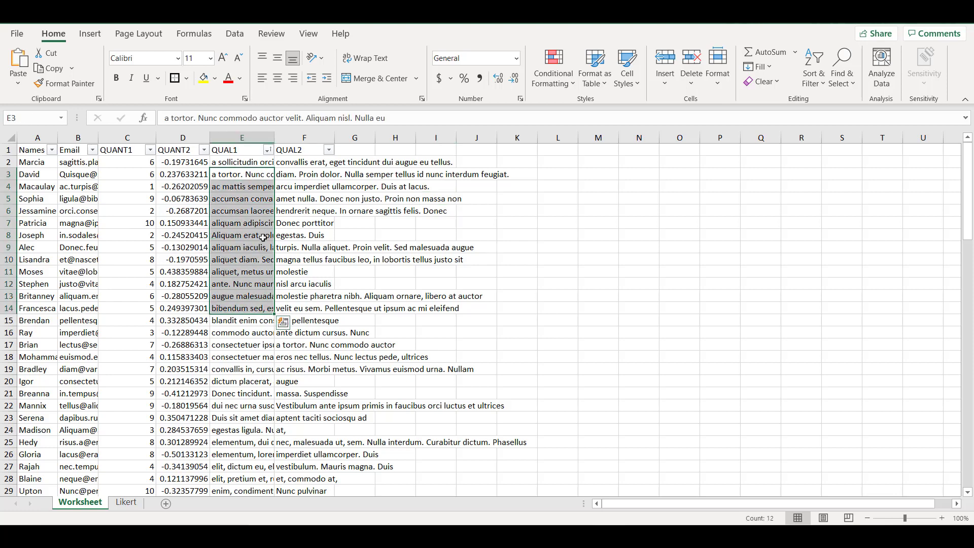
pyautogui.click(263, 237)
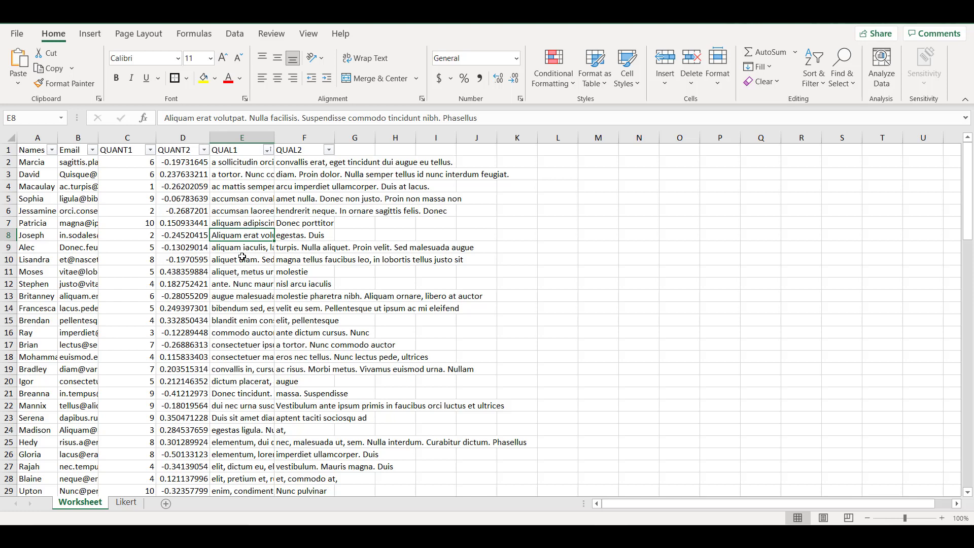
# Step: Enter the formula =COUNTIF(E1:E101, "diam") in cell L7 to count QUAL1 answers matching the word diam
pyautogui.click(558, 223)
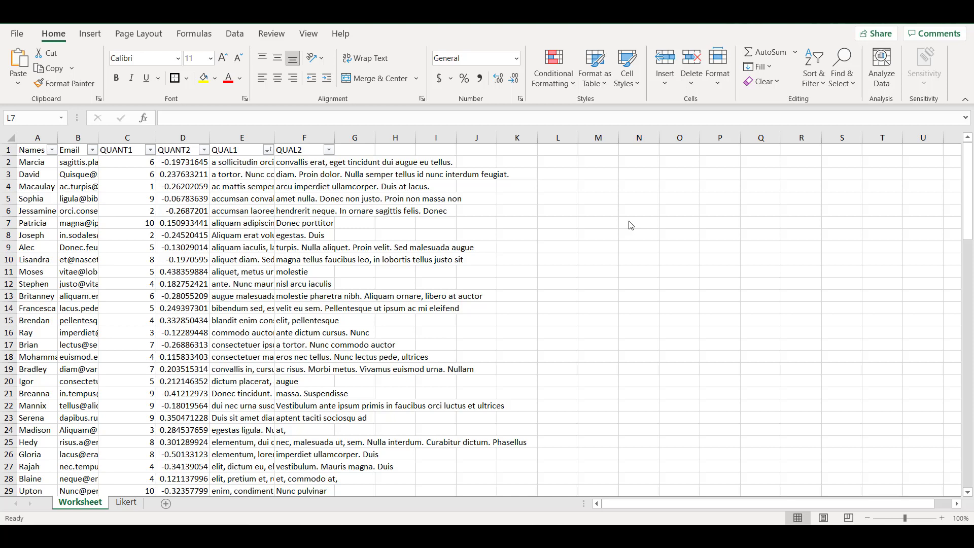
pyautogui.click(602, 233)
pyautogui.write('=')
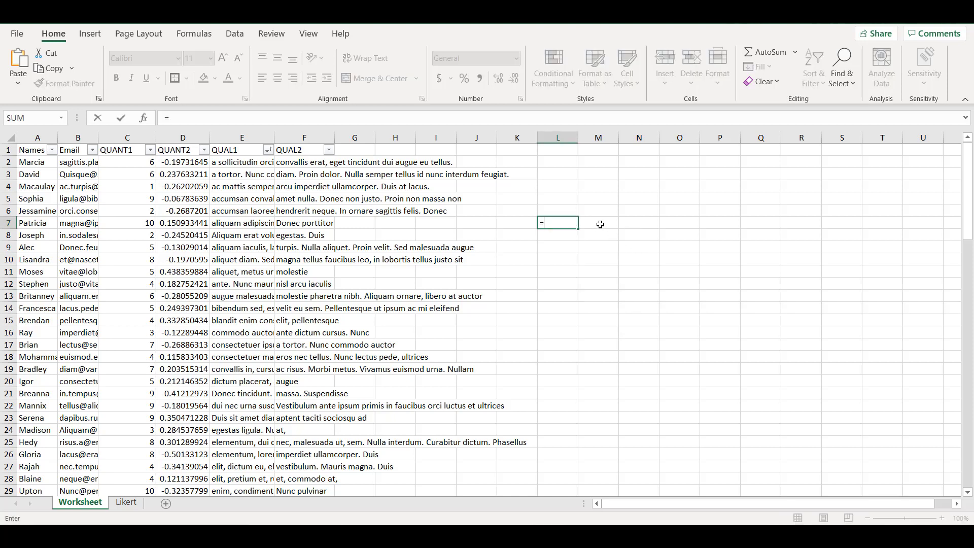
pyautogui.write('COUNT')
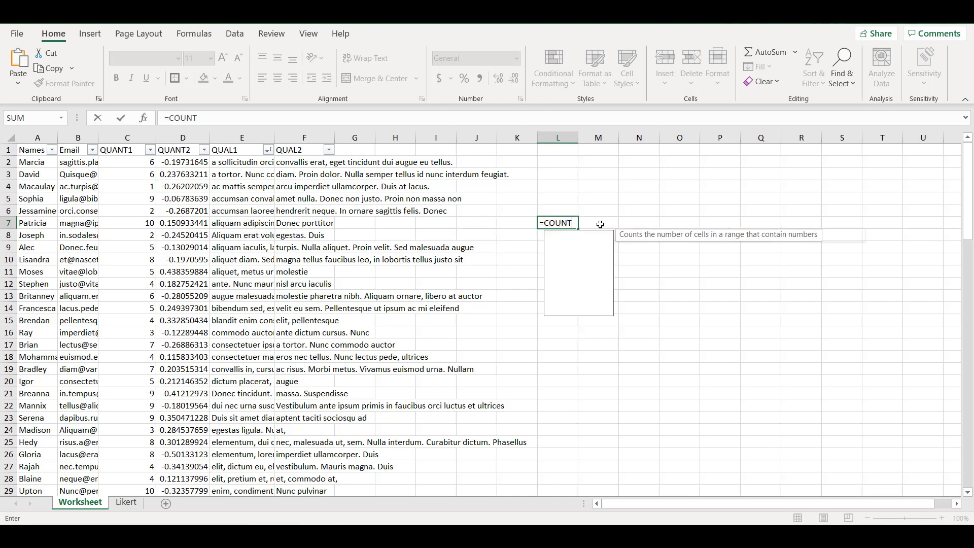
pyautogui.write('IF(')
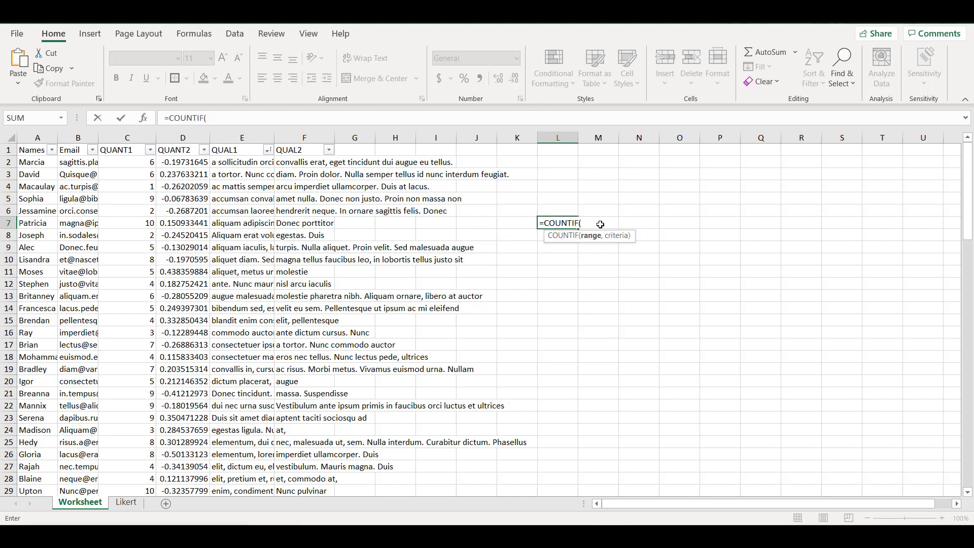
pyautogui.write('E')
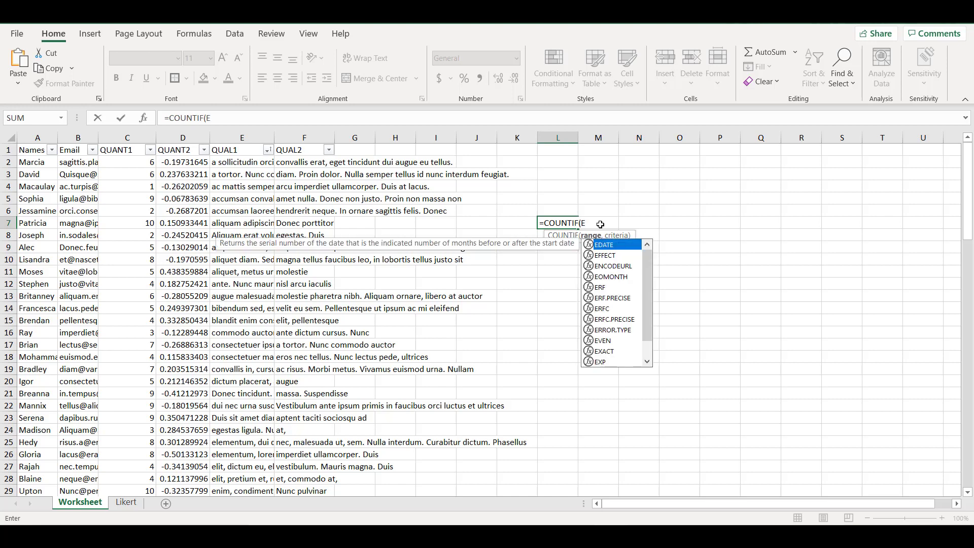
pyautogui.write('1:E')
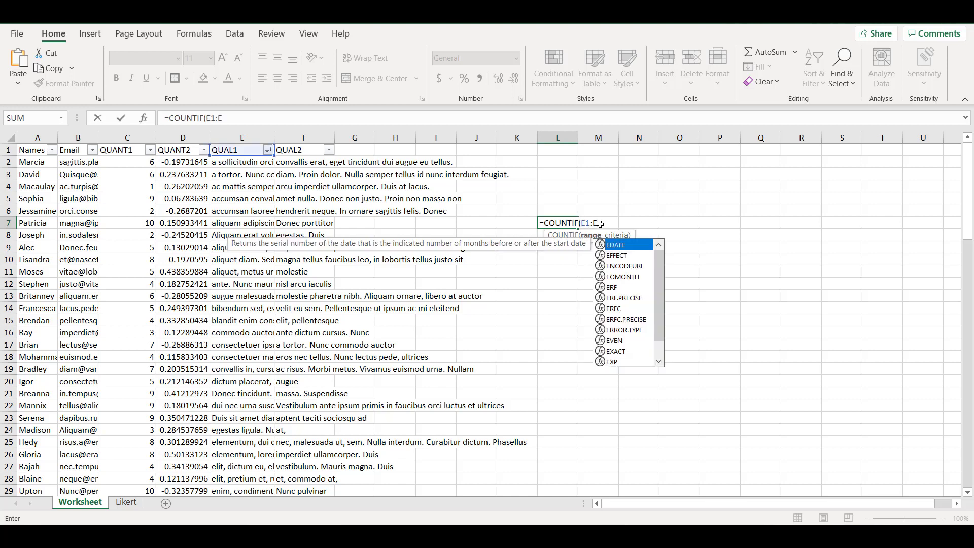
pyautogui.write('101,')
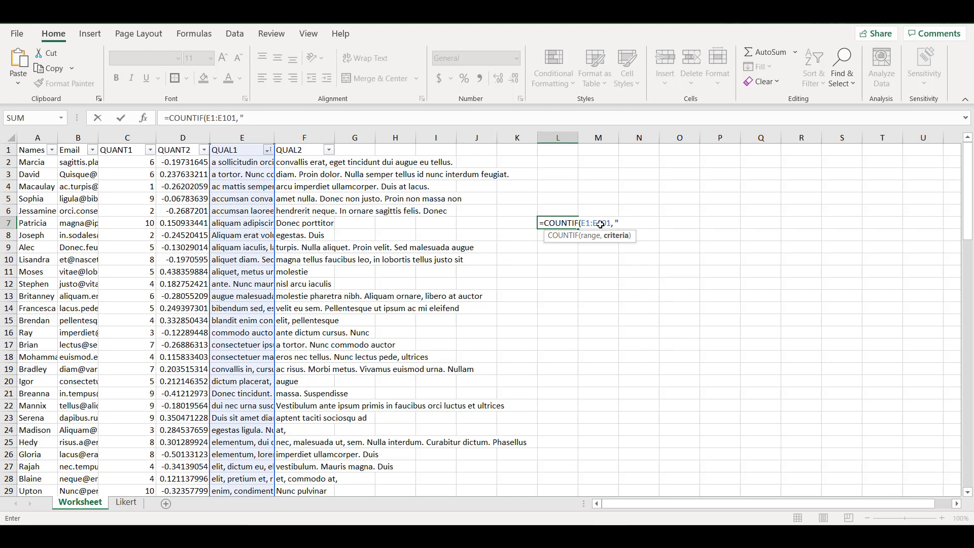
pyautogui.write('diam"')
pyautogui.write(')')
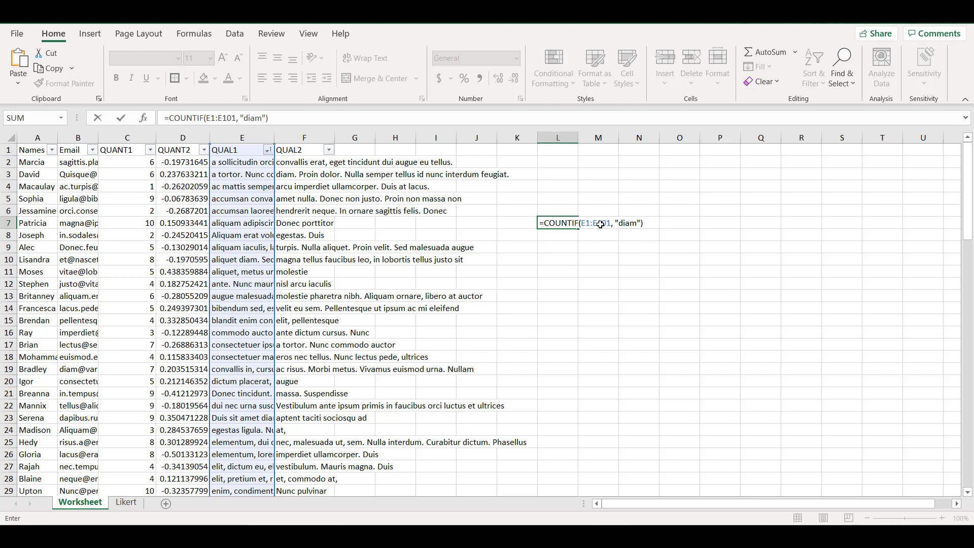
pyautogui.press('Return')
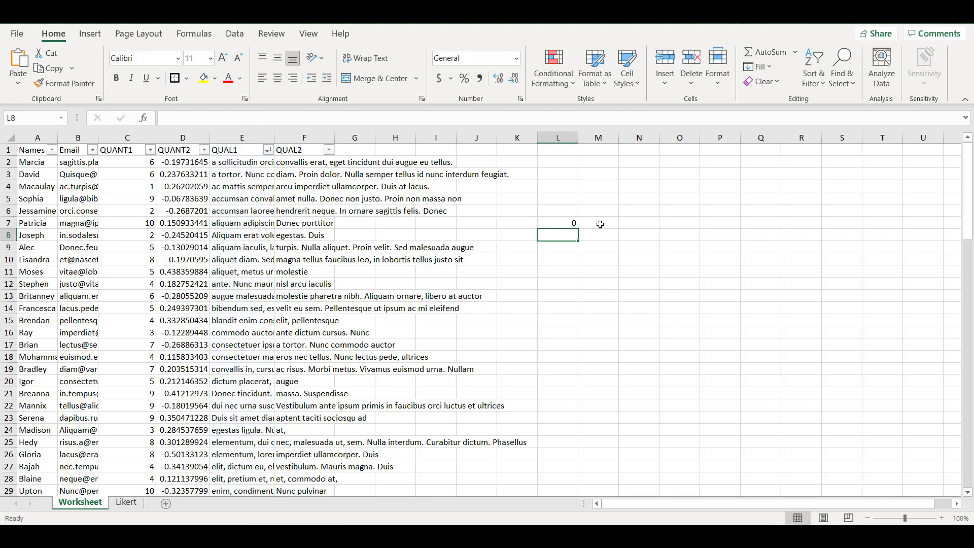
pyautogui.press('Left')
pyautogui.press('Left')
pyautogui.press('Left')
pyautogui.press('Left')
pyautogui.press('Left')
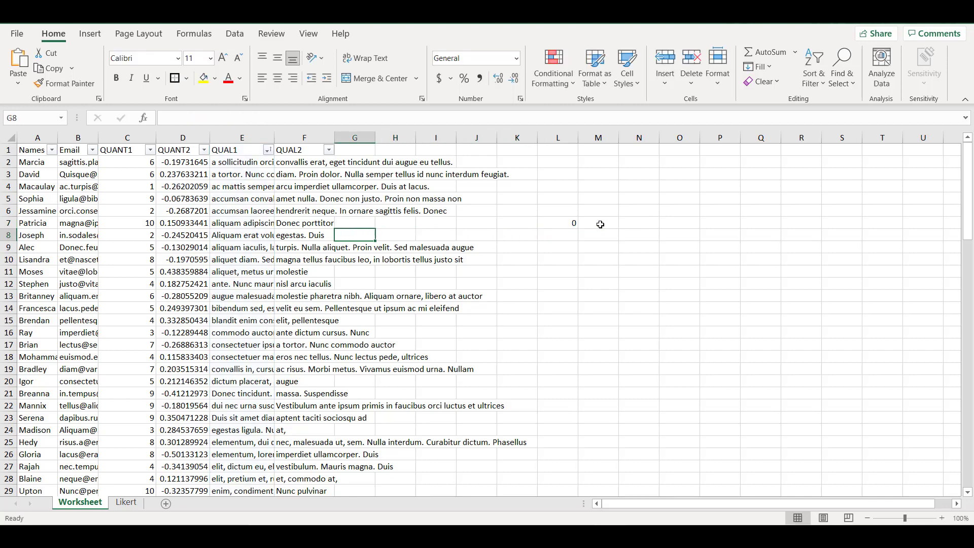
pyautogui.press('Right')
pyautogui.press('Right')
pyautogui.press('Right')
pyautogui.press('Right')
pyautogui.press('Right')
# Step: Add asterisk wildcards around diam in the L7 formula, making it =COUNTIF(E1:E101, "*diam*") to count QUAL1 answers containing that word
pyautogui.press('Up')
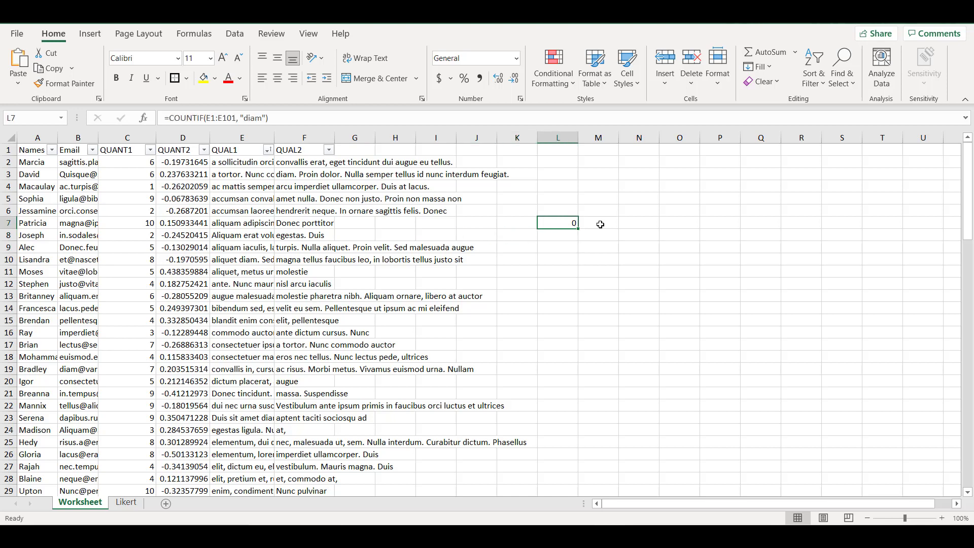
pyautogui.click(244, 118)
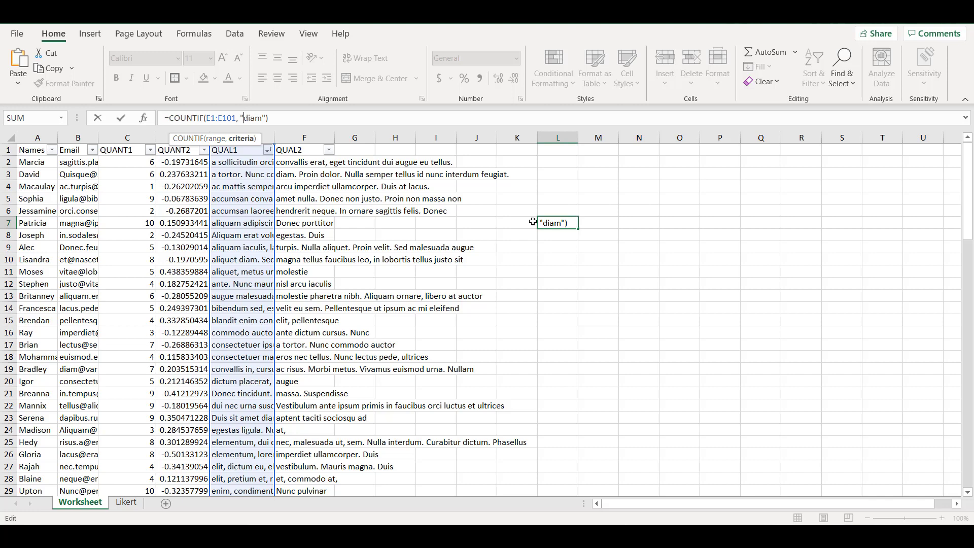
pyautogui.write('*')
pyautogui.press('Right')
pyautogui.press('Right')
pyautogui.write('*')
pyautogui.press('Return')
pyautogui.press('Up')
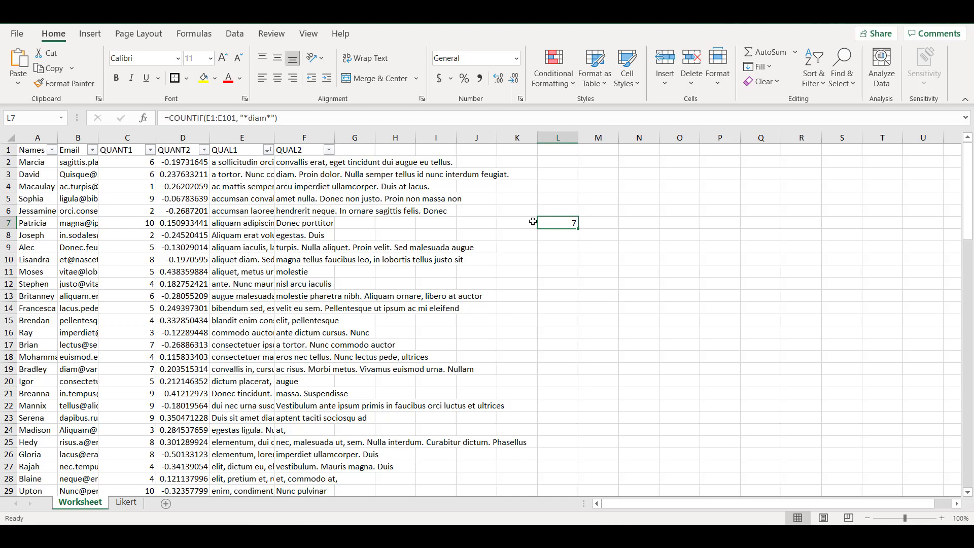